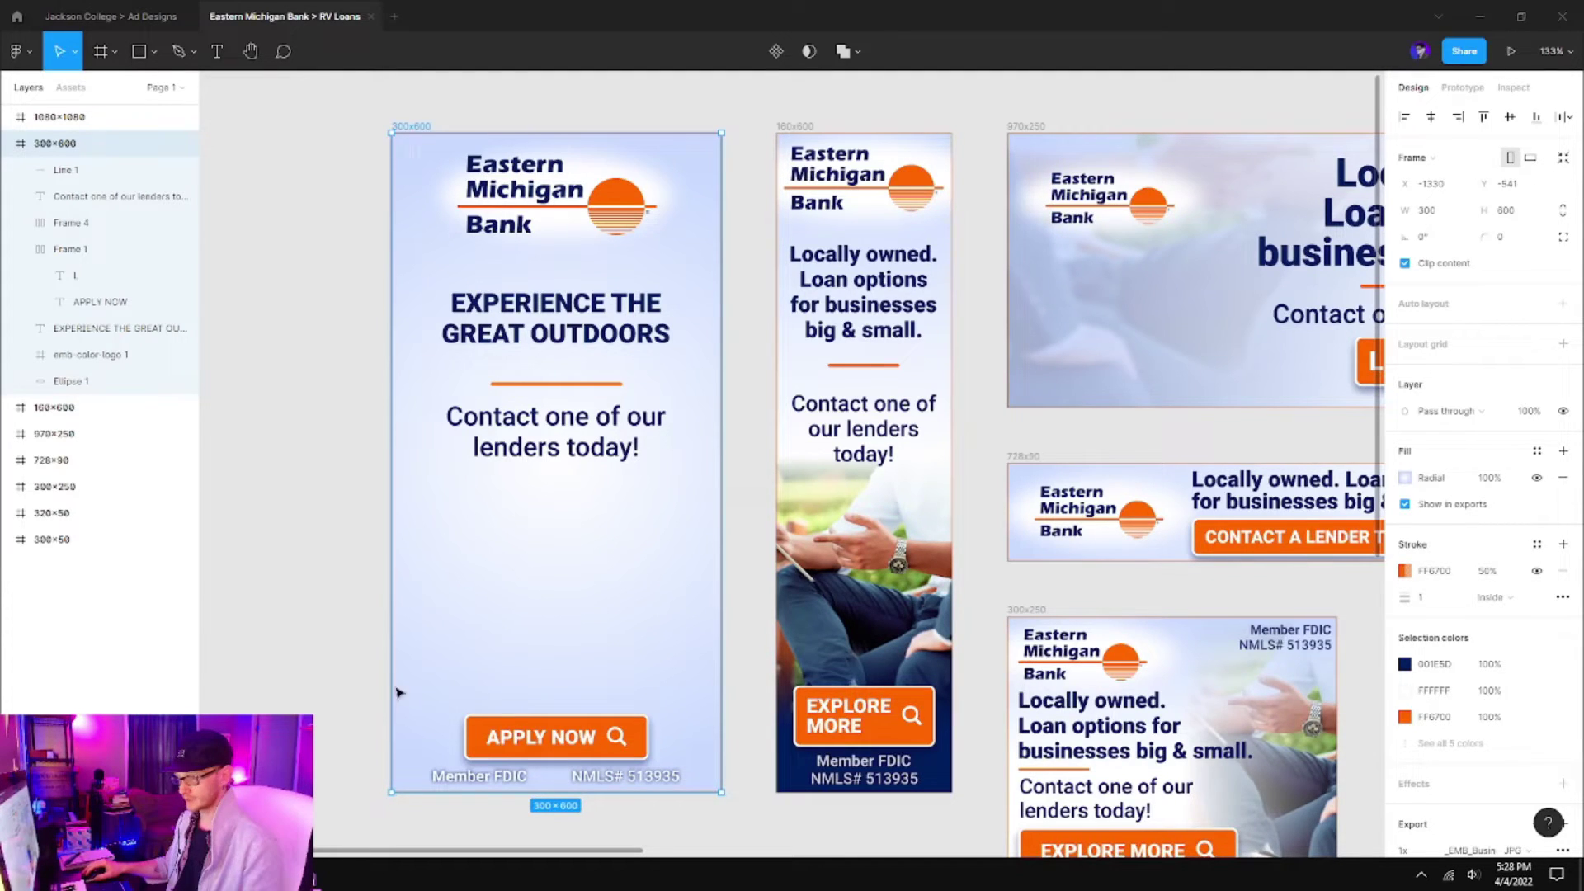
After checking the RV loans flyer, draw a grey 137×137 circle in the banner's lower left
key(alt+Tab)
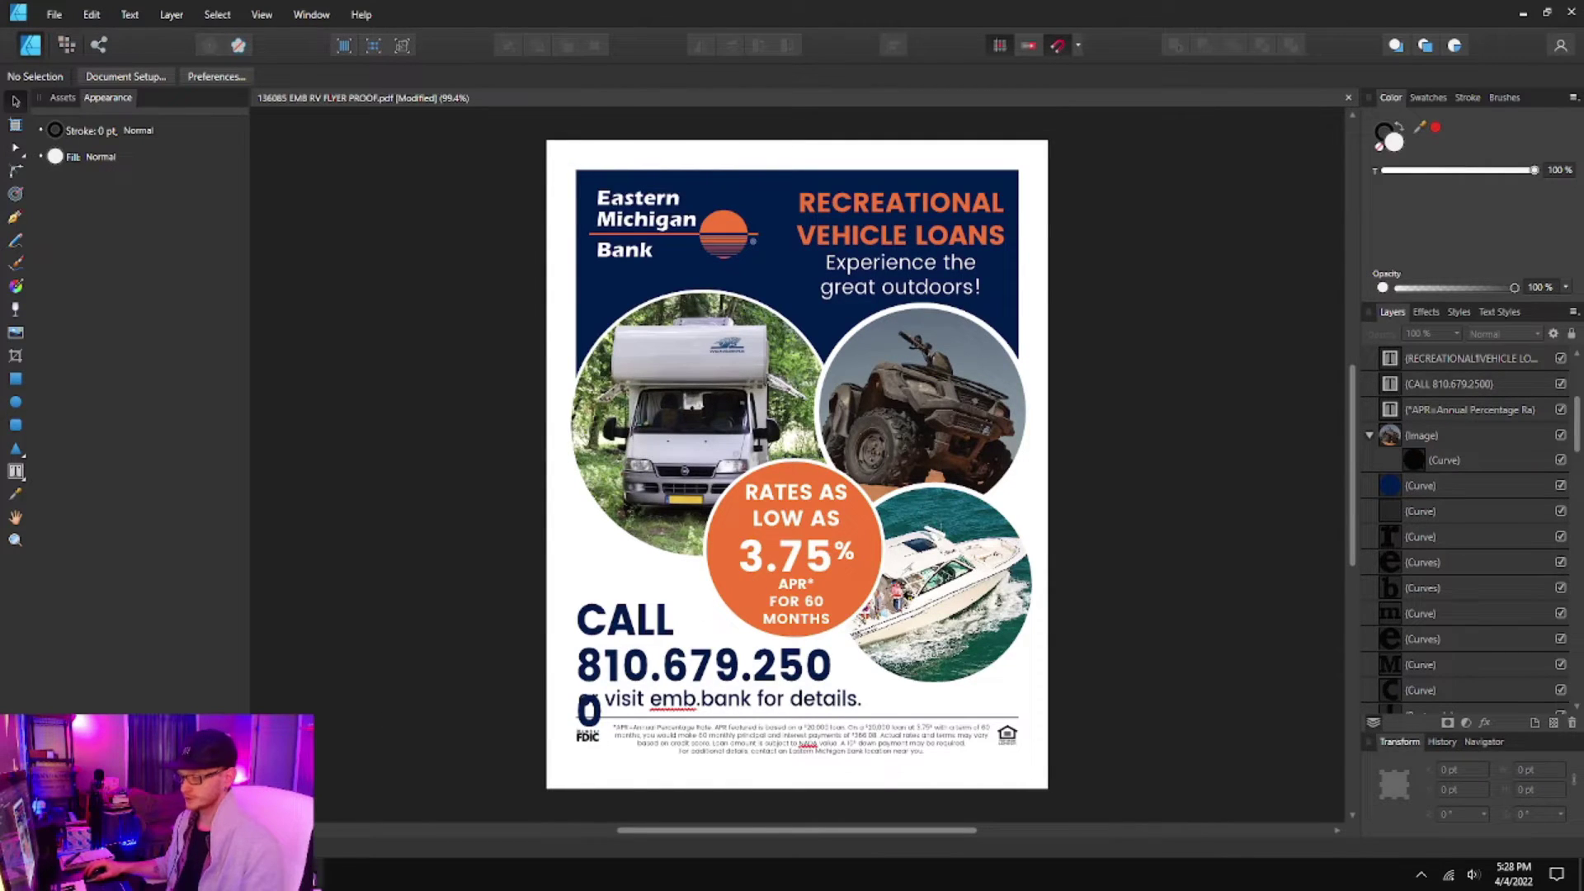
key(alt+Tab)
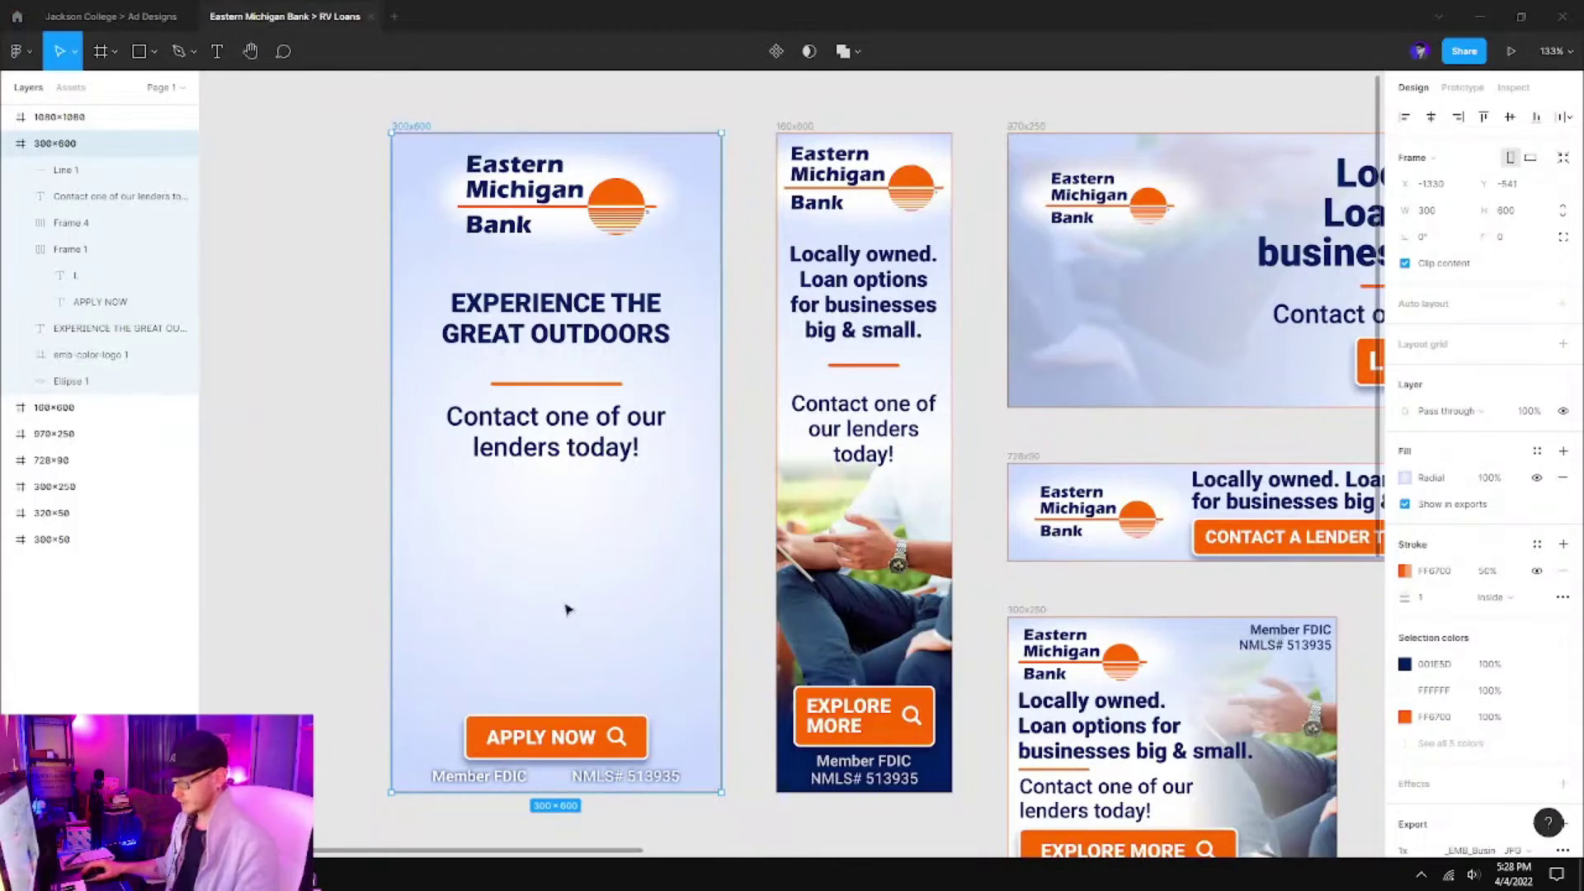
key(o)
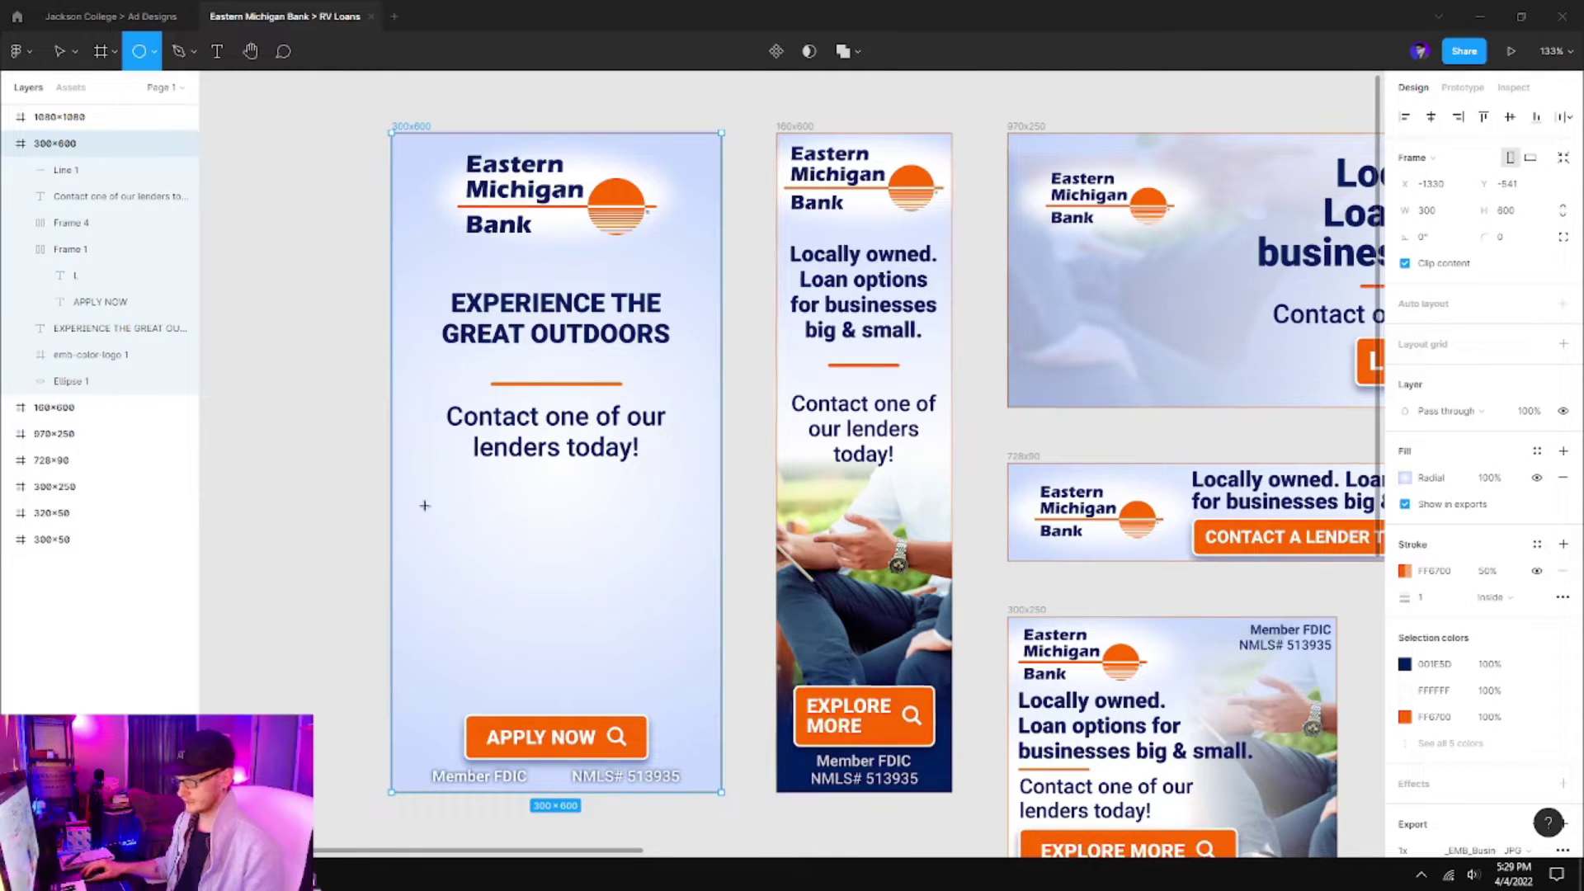
drag(412, 498, 562, 645)
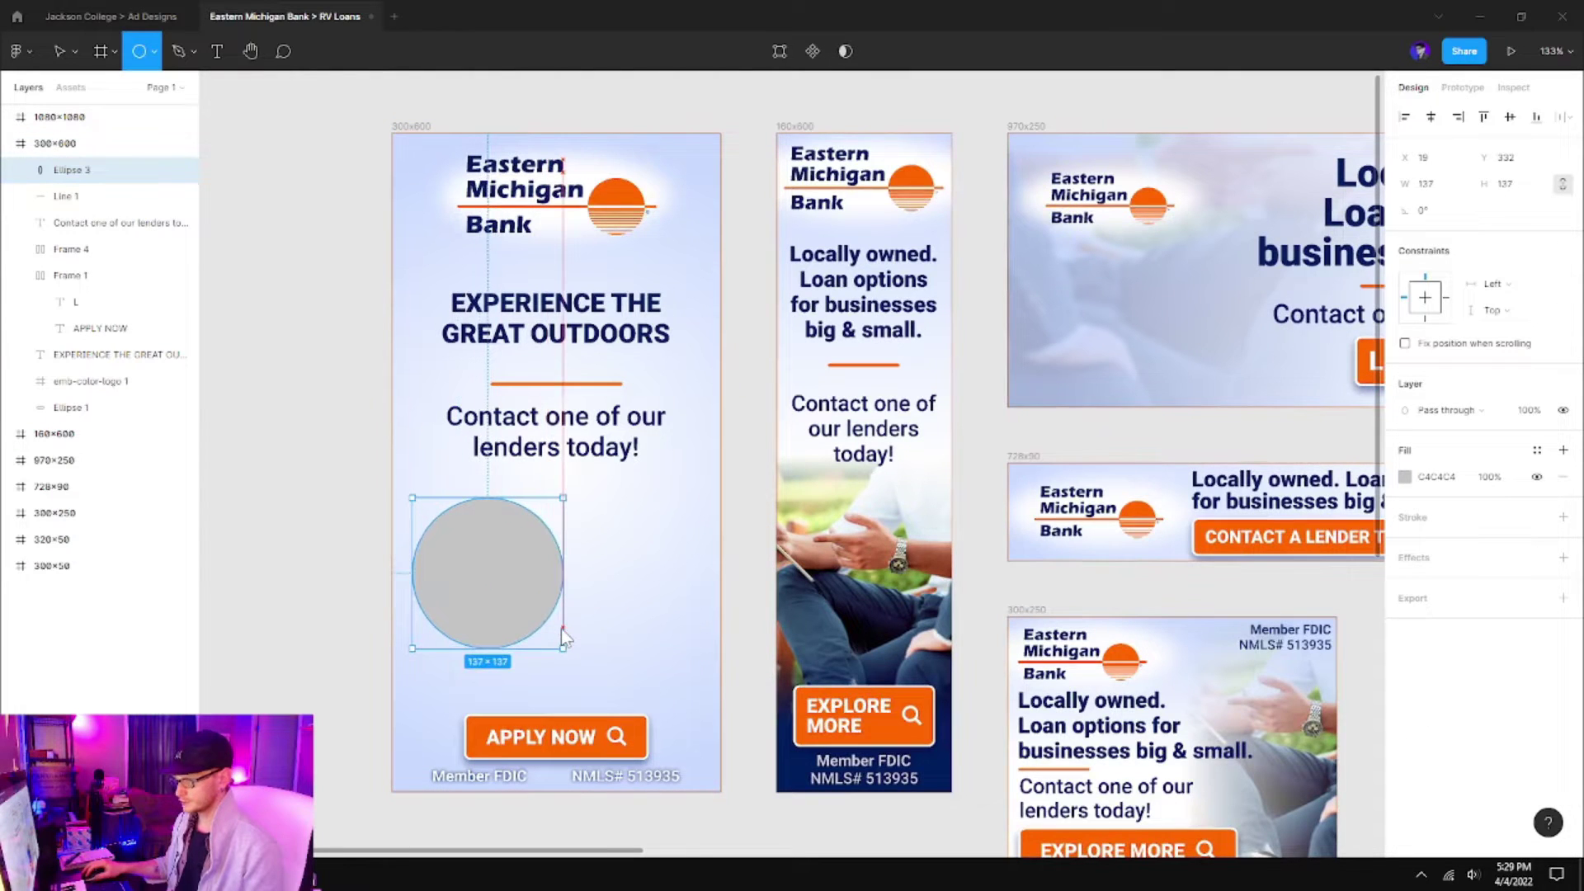
drag(562, 631, 565, 630)
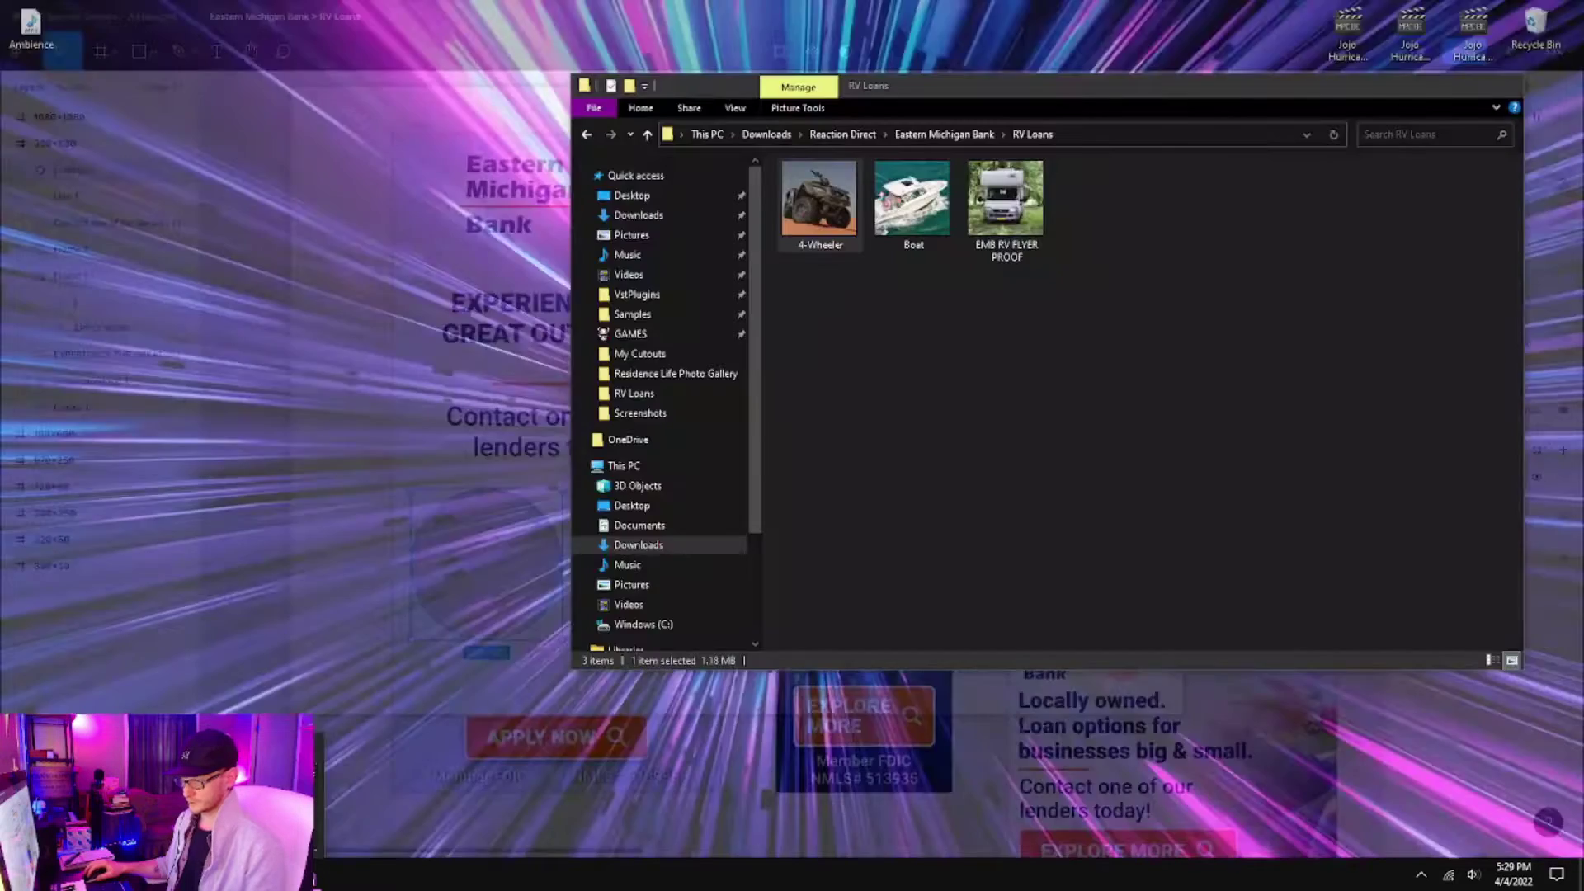
Fill the circle with the ATV (4-Wheeler) photo from the loan photos folder
drag(943, 90, 1149, 175)
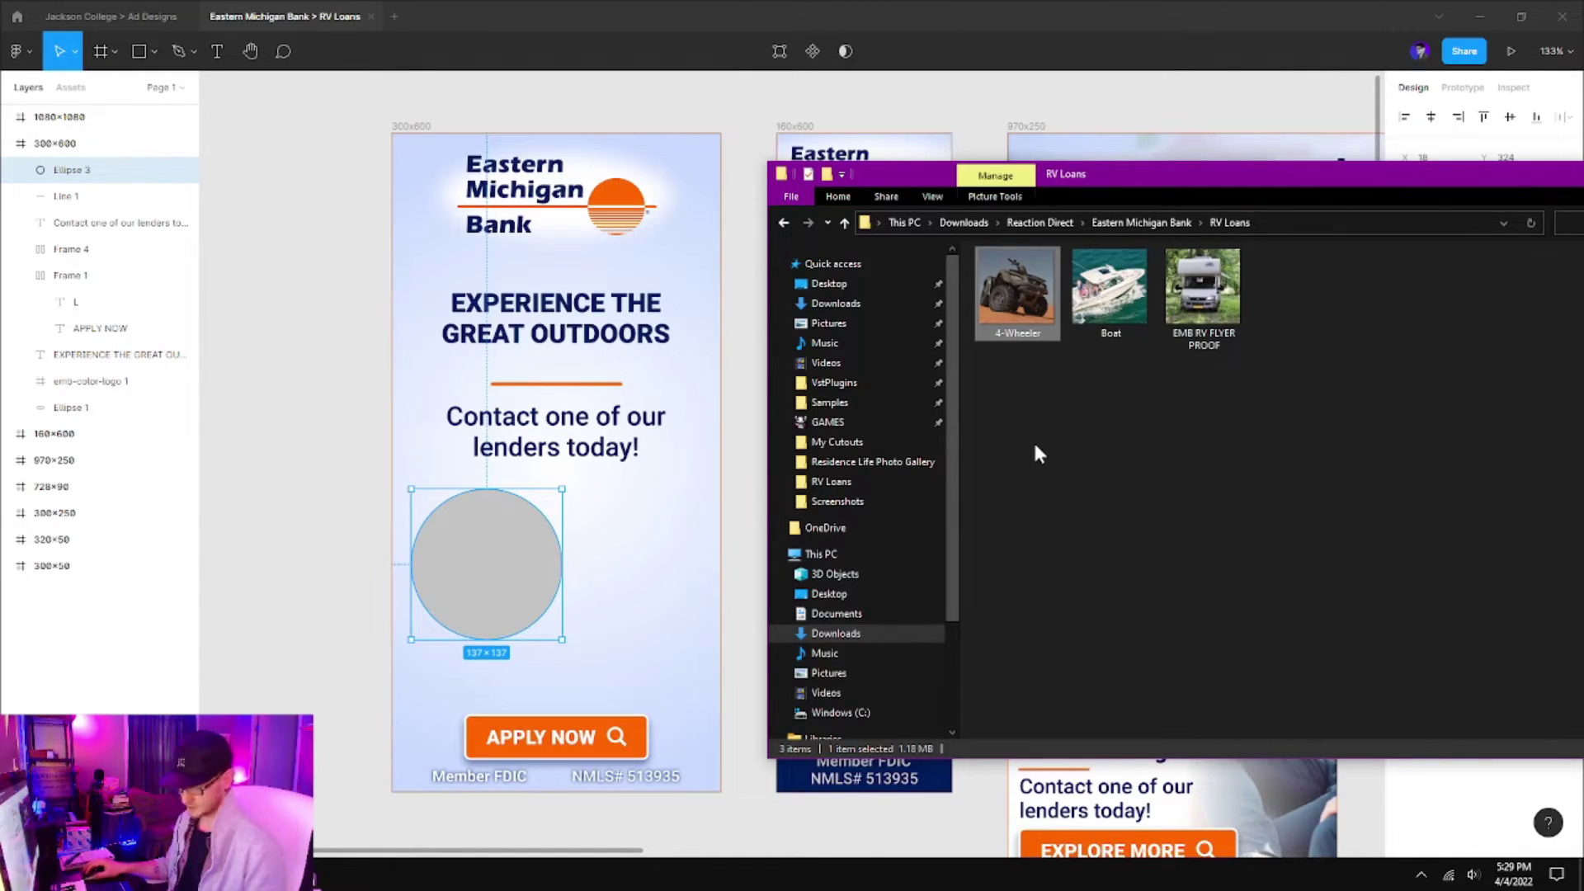
click(513, 562)
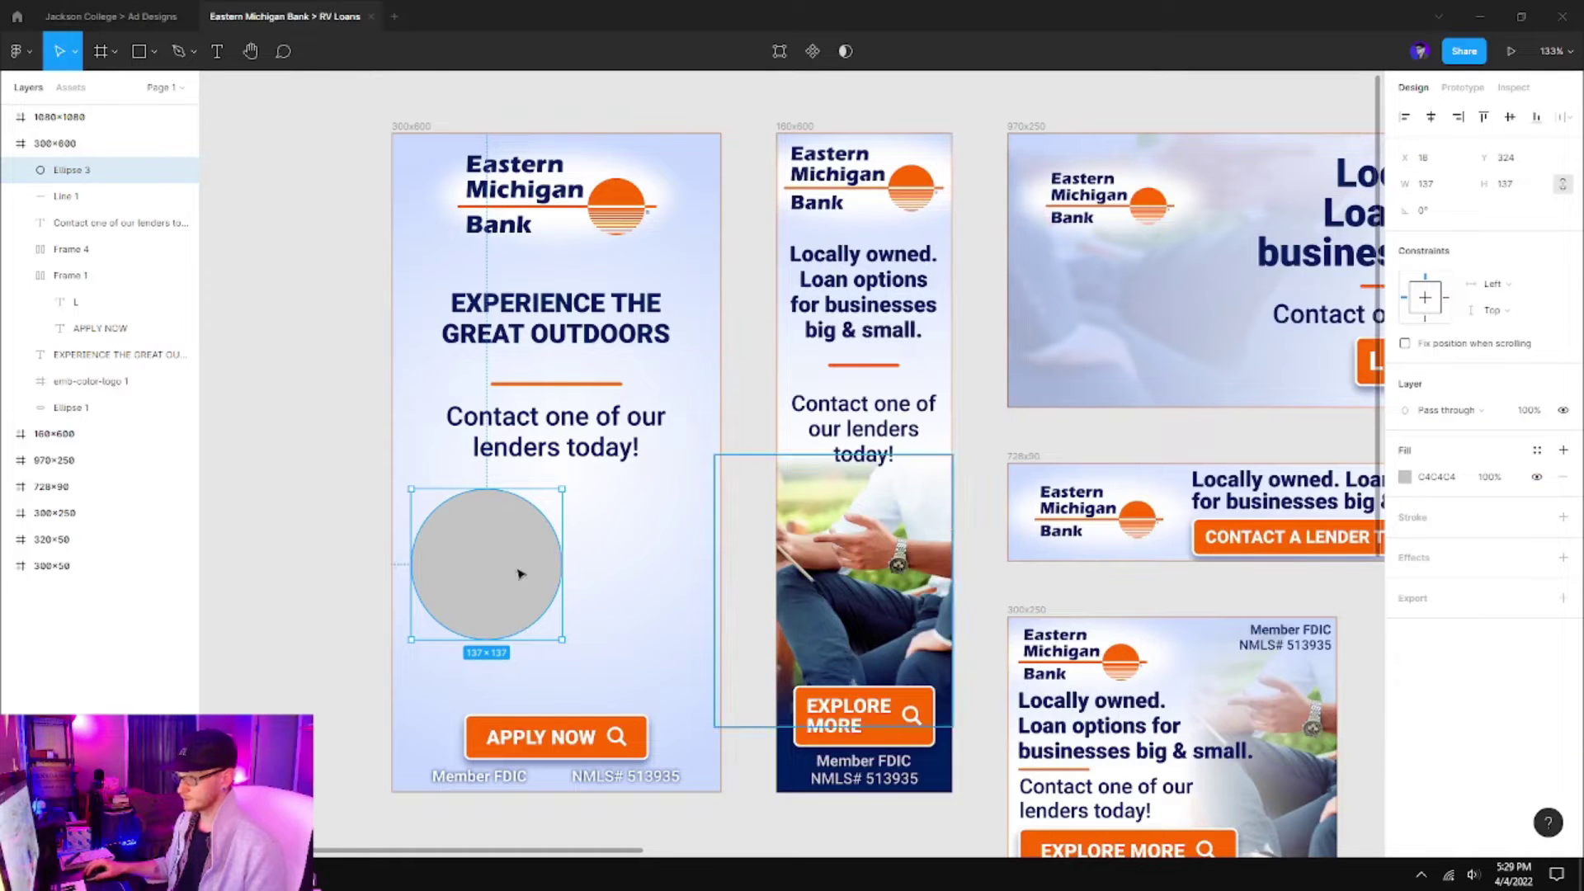
key(ctrl+v)
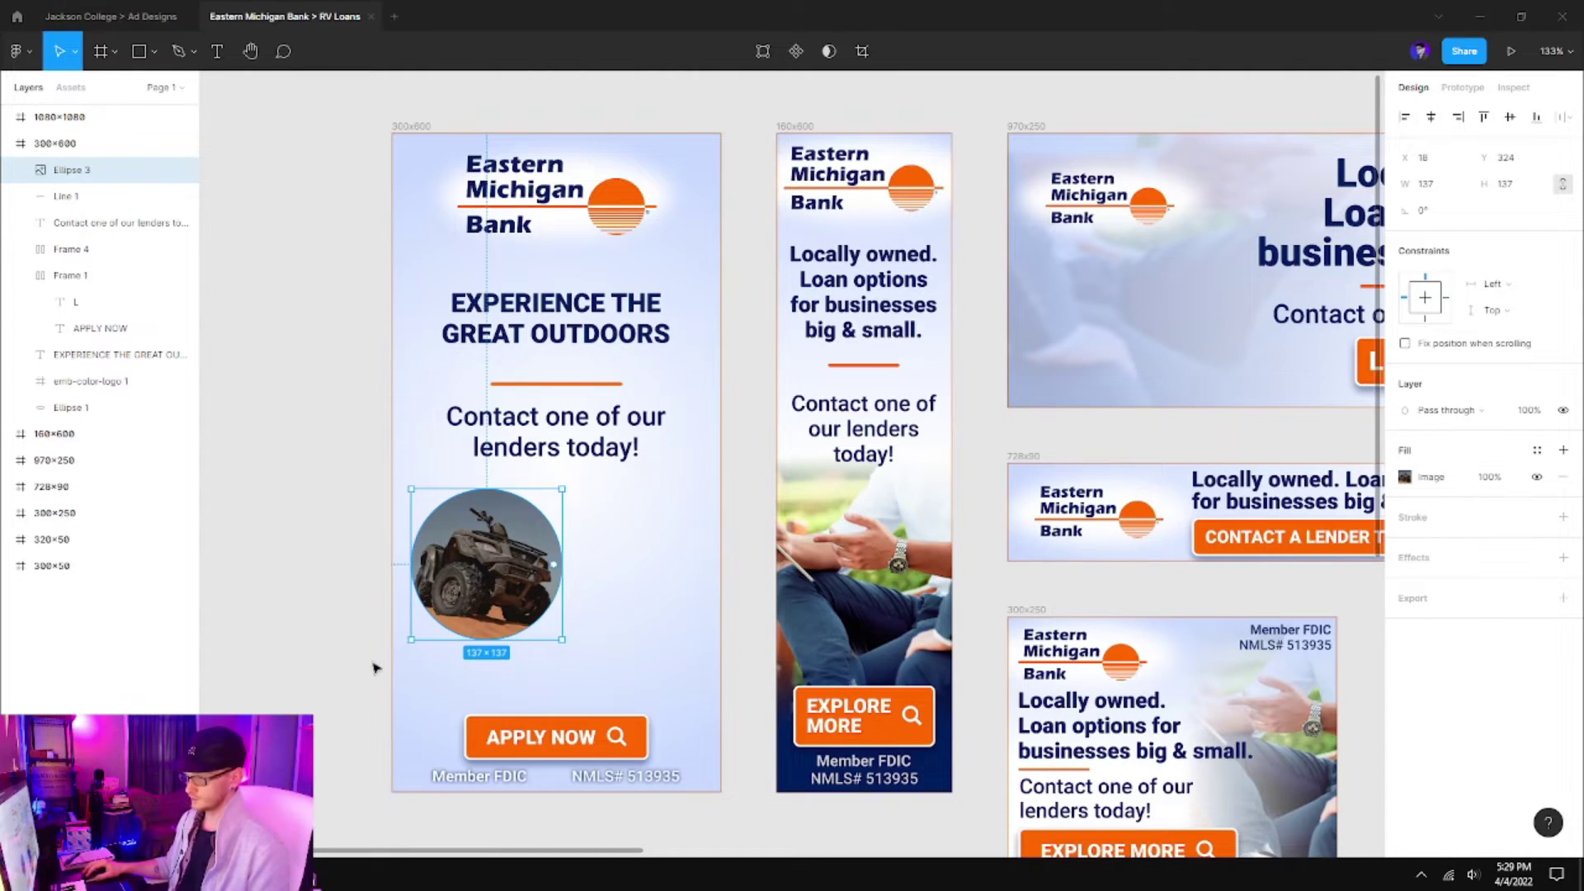
Duplicate the ATV circle into smaller 96×96 copies stacked to its right
key(ctrl+d)
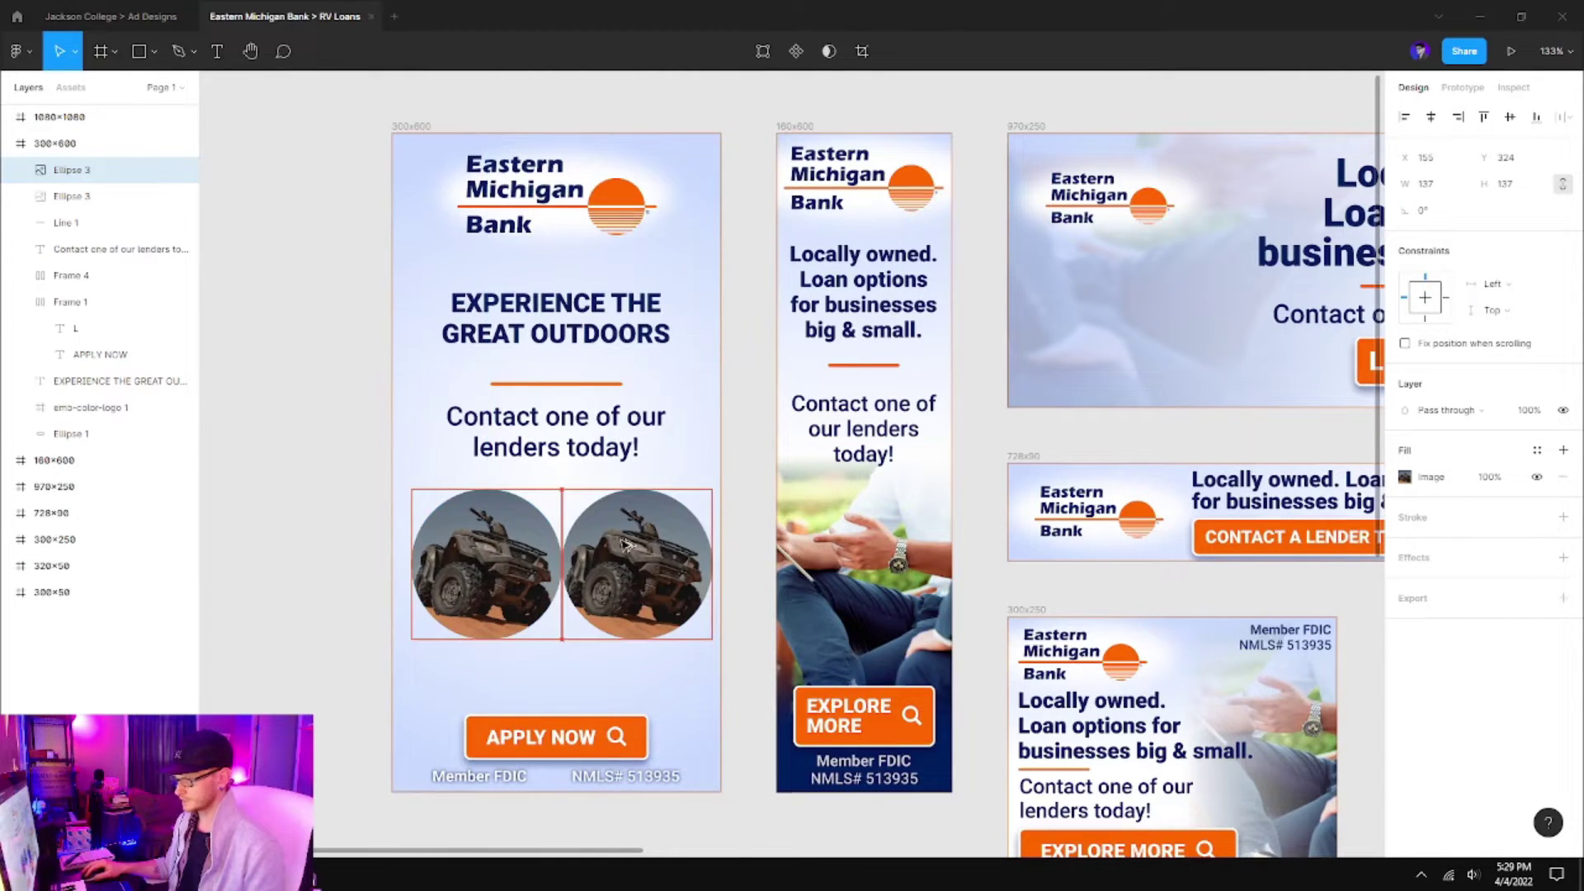
mouse_move(707, 644)
mouse_down()
mouse_move(656, 567)
mouse_move(635, 665)
mouse_up()
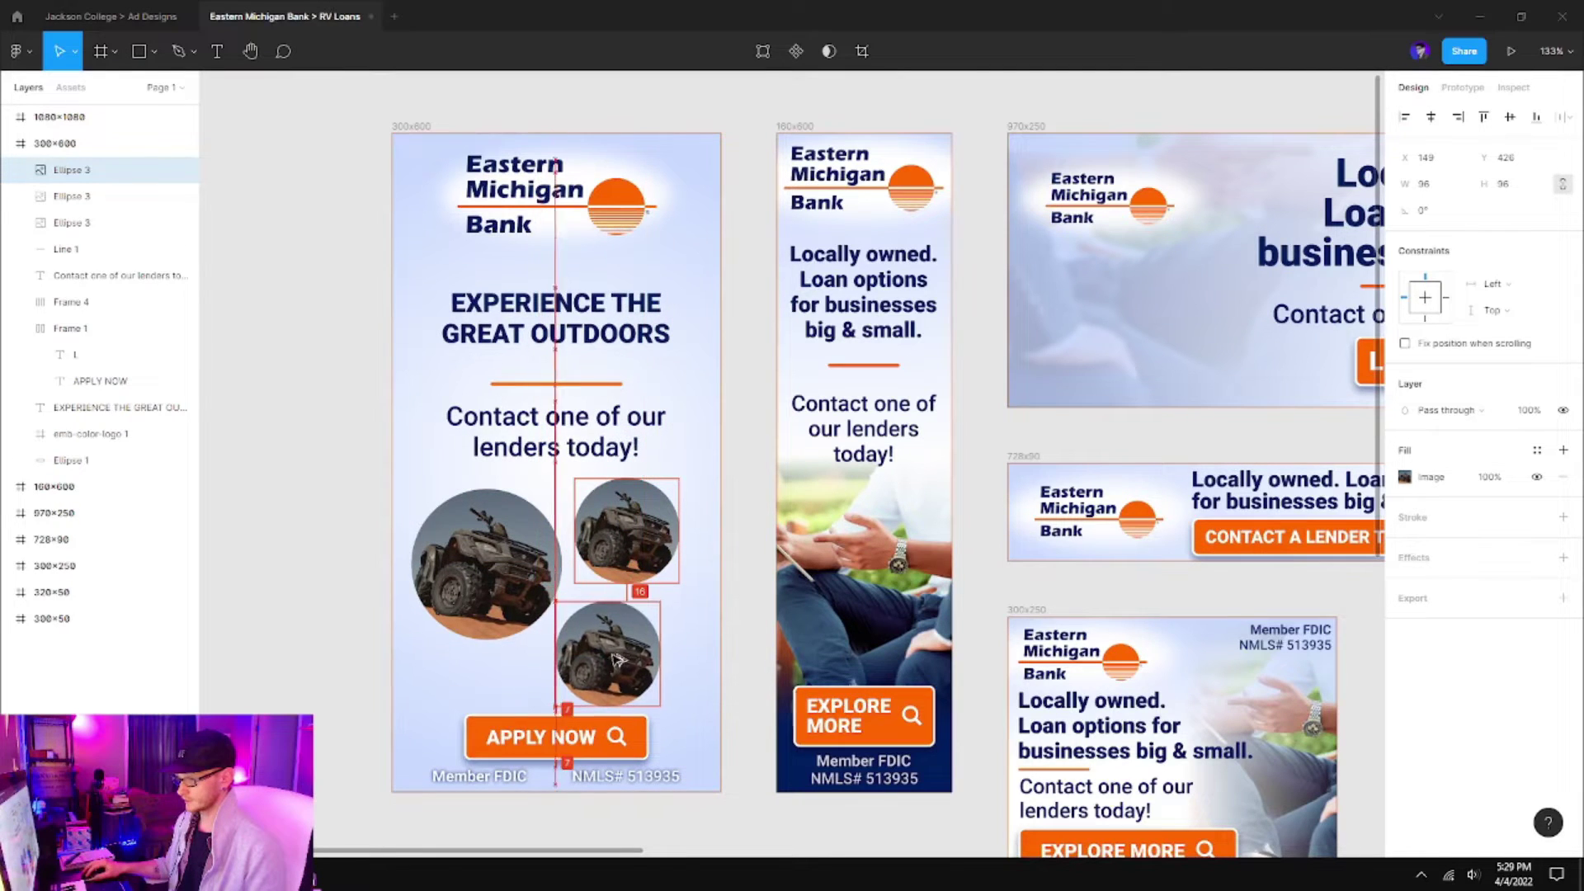
click(629, 542)
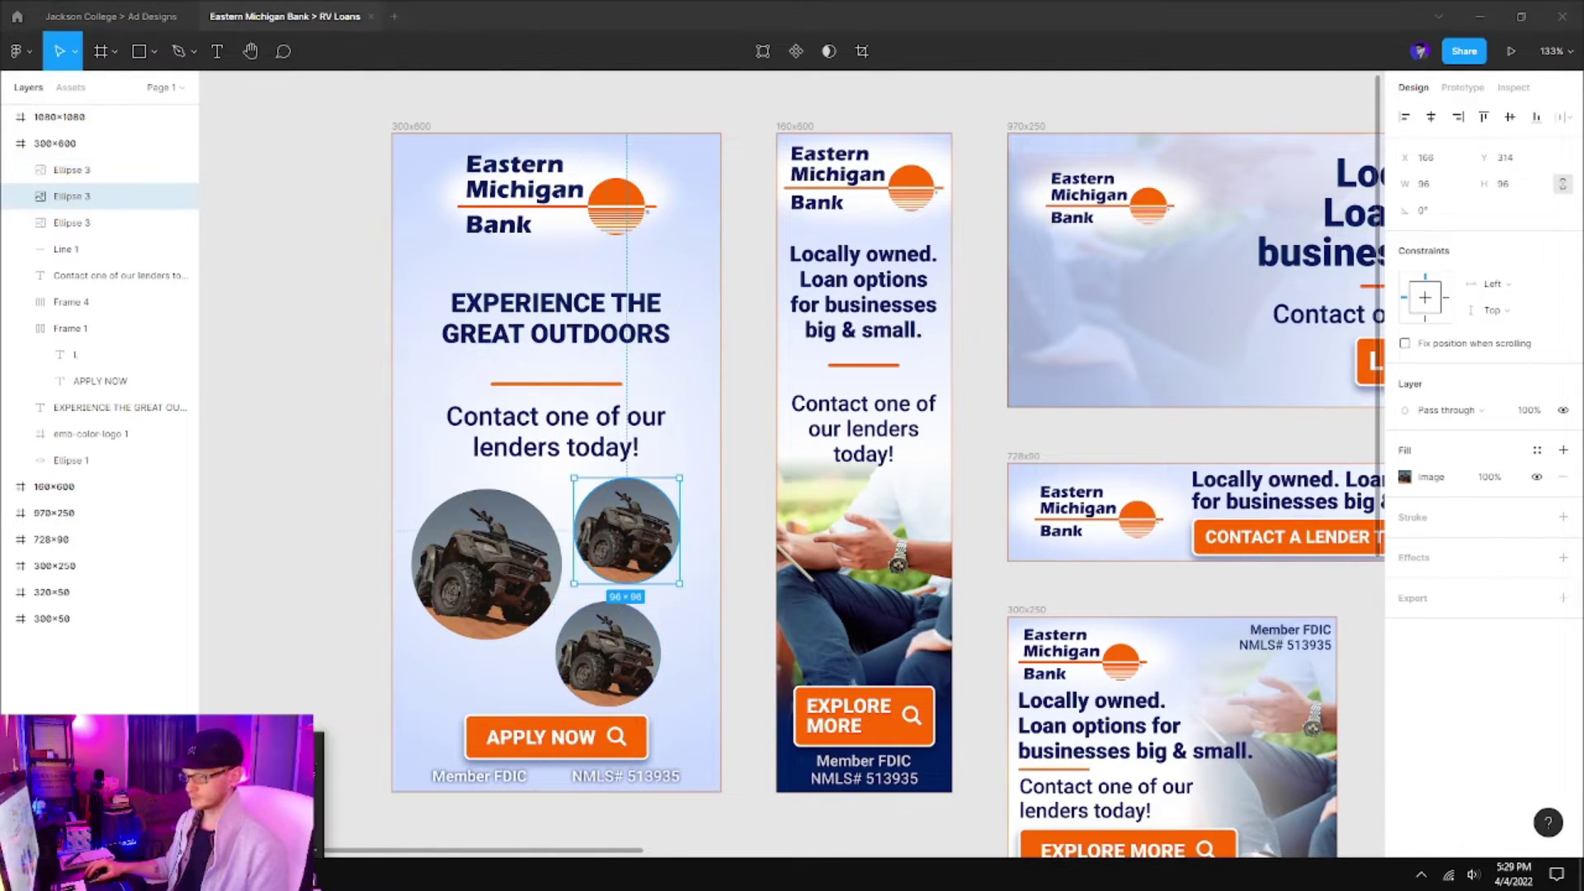
key(alt+Tab)
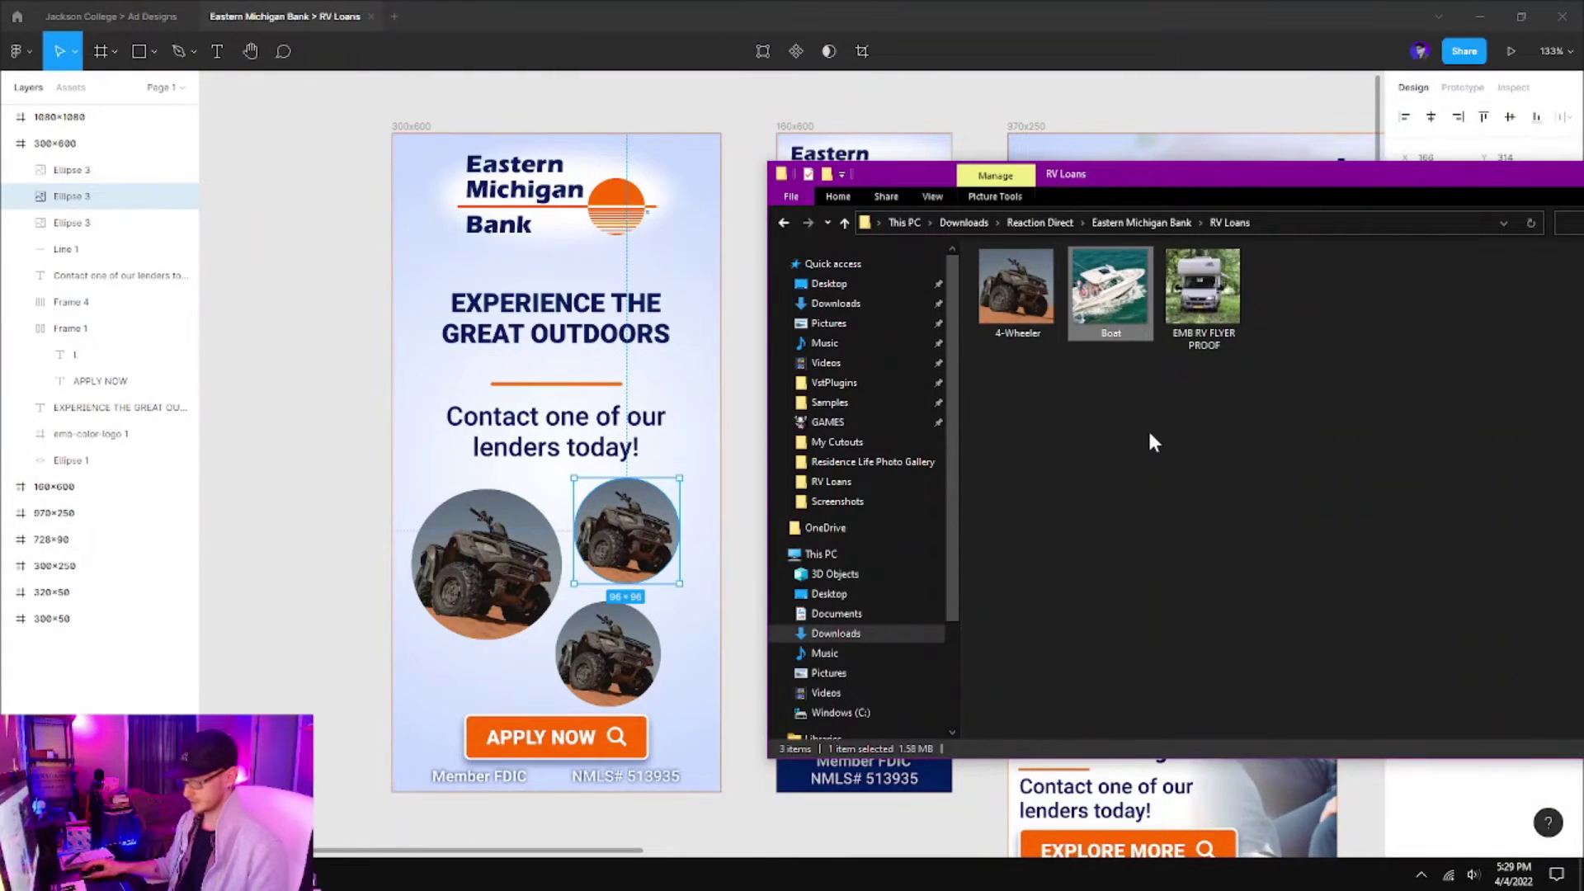
Put the boat photo in the upper small circle and the RV photo in the lower one
key(alt+Tab)
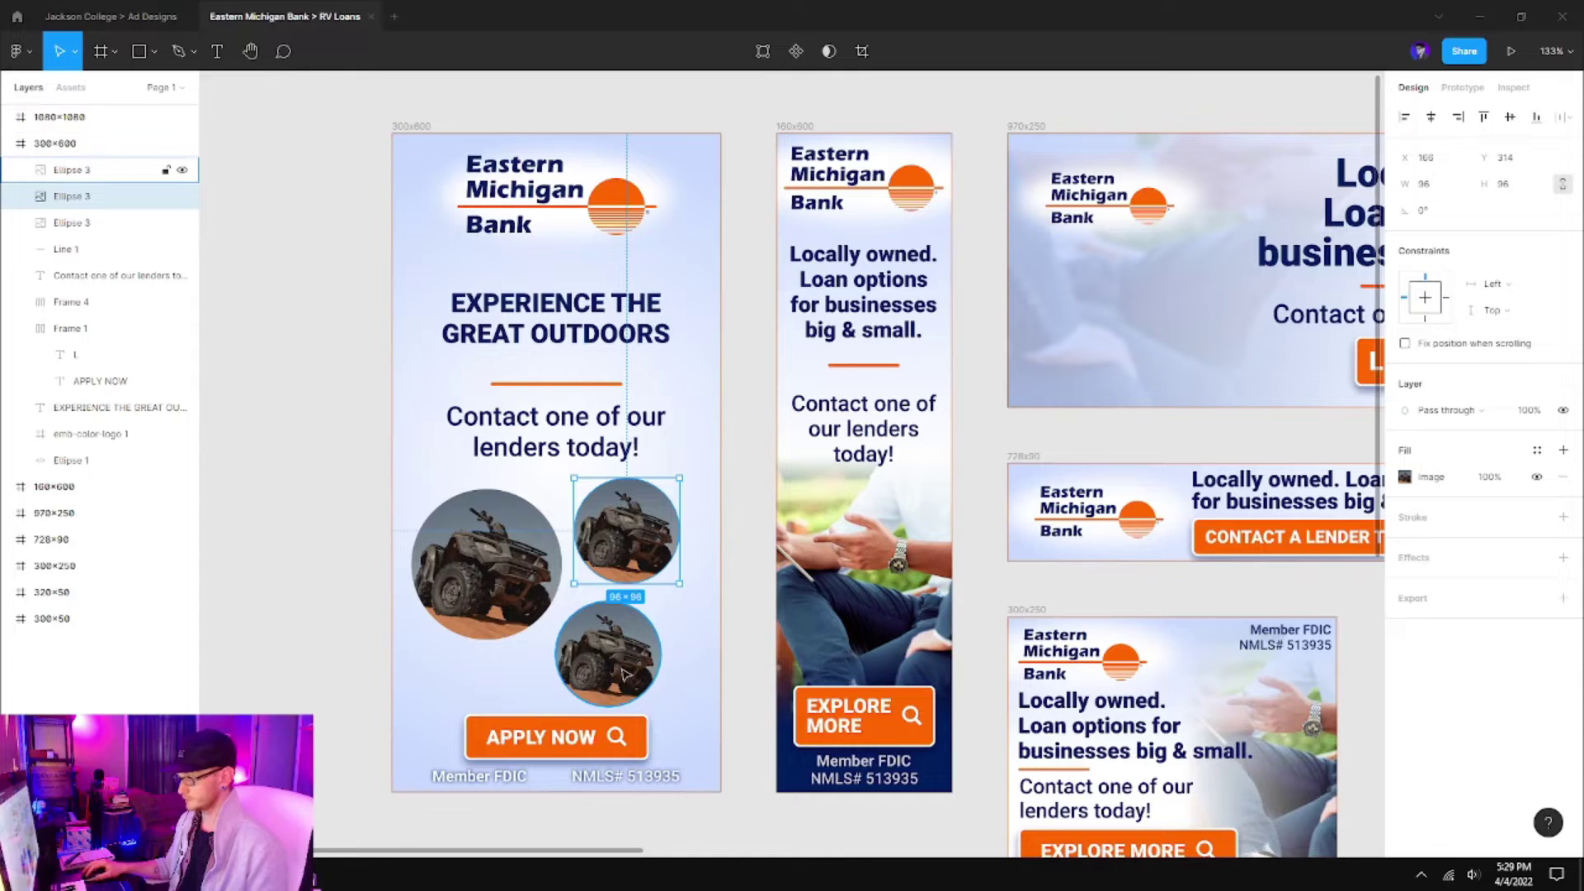
key(ctrl+v)
key(alt+Tab)
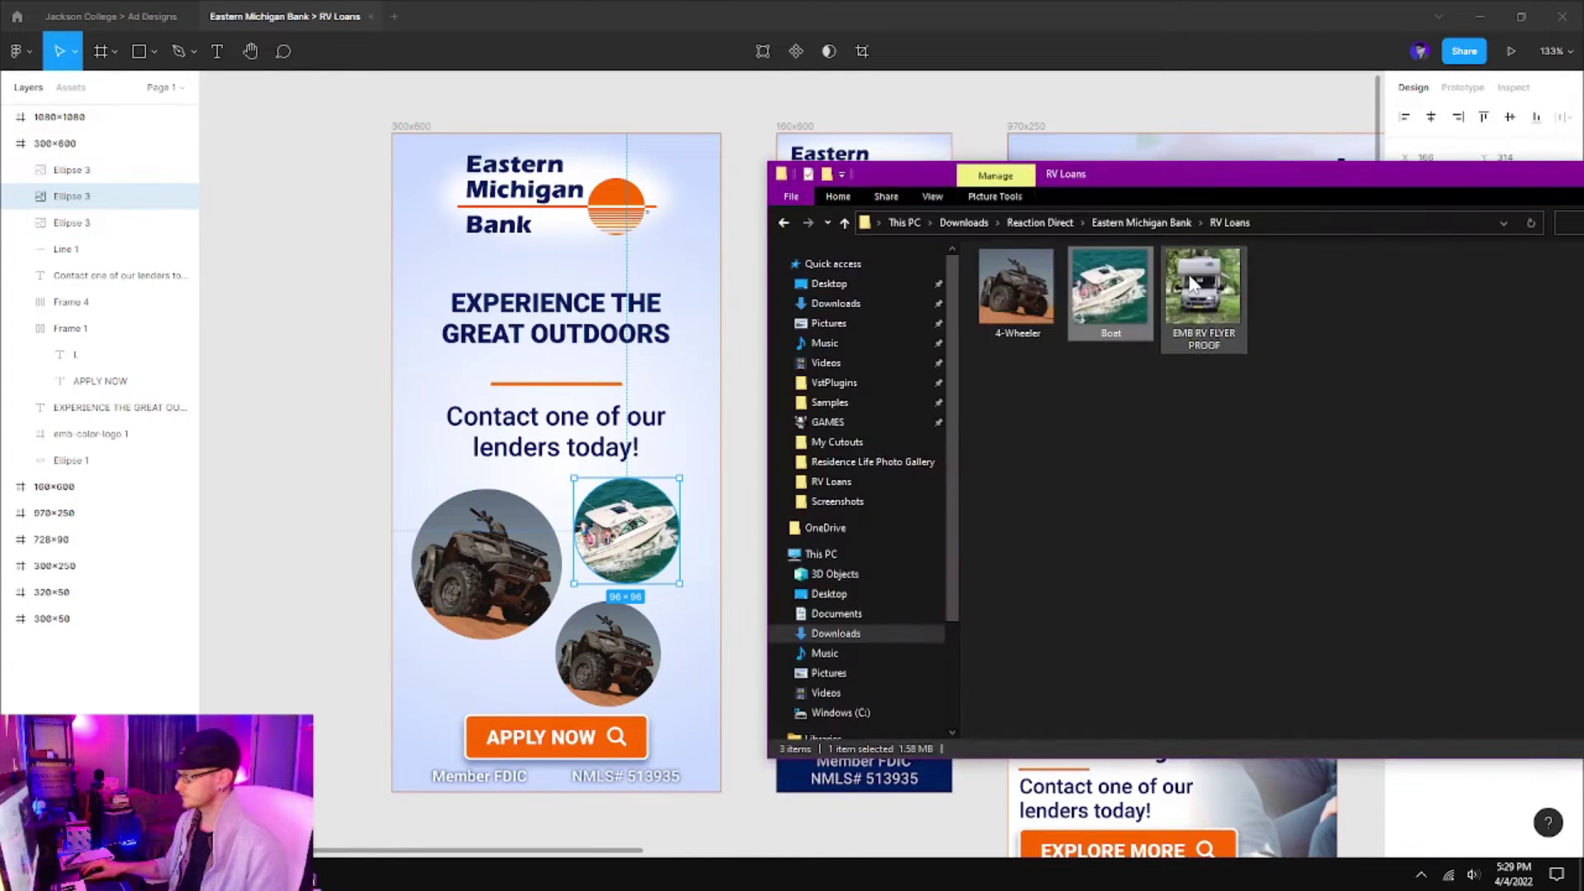
click(1195, 291)
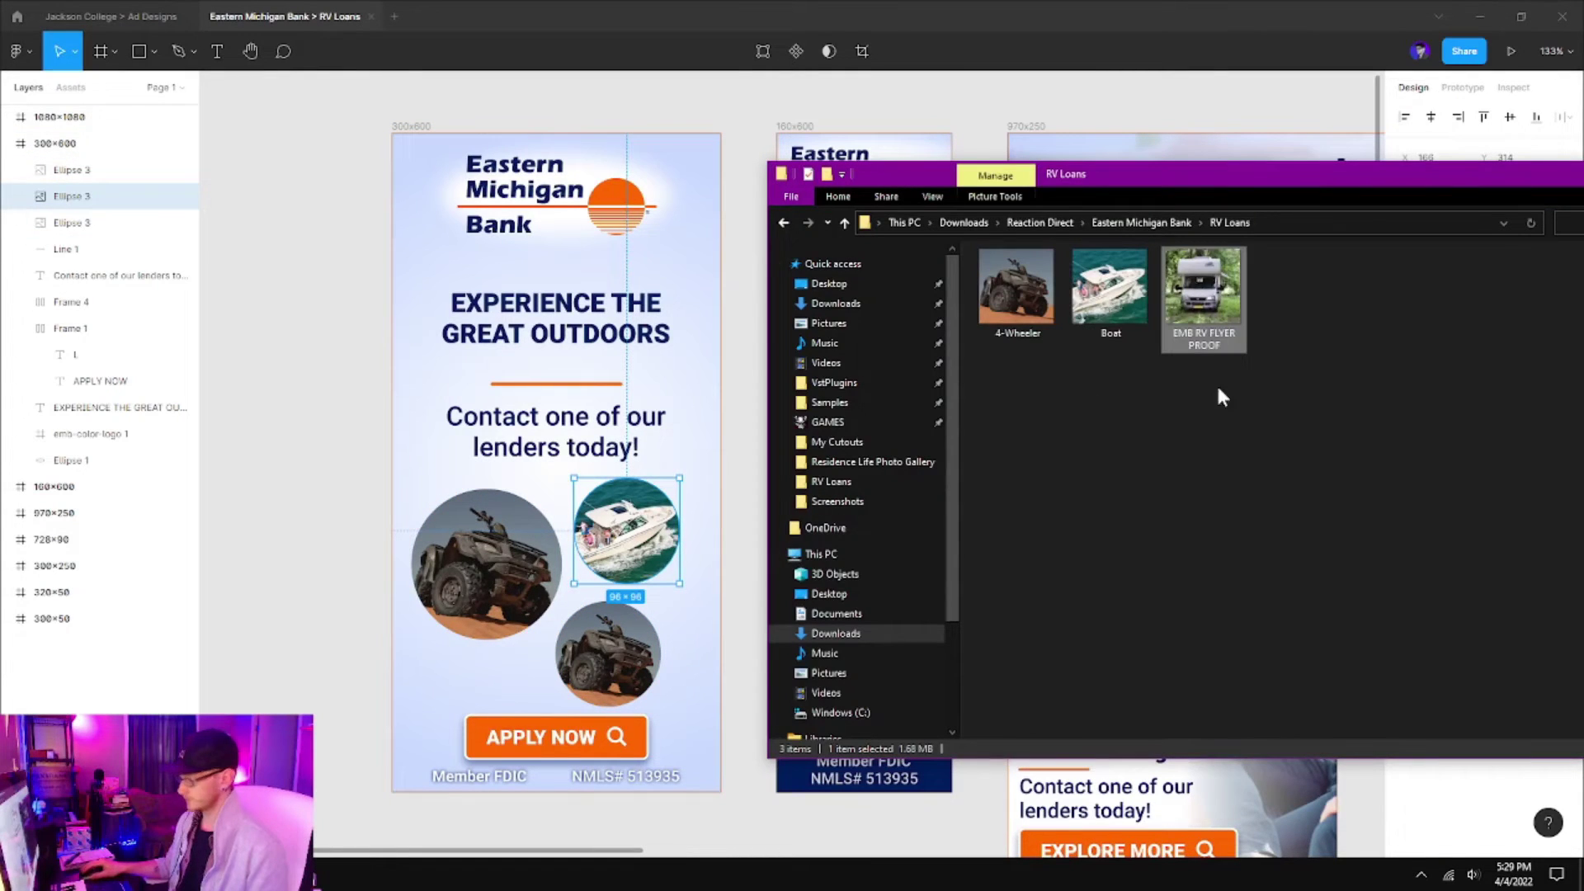
click(603, 663)
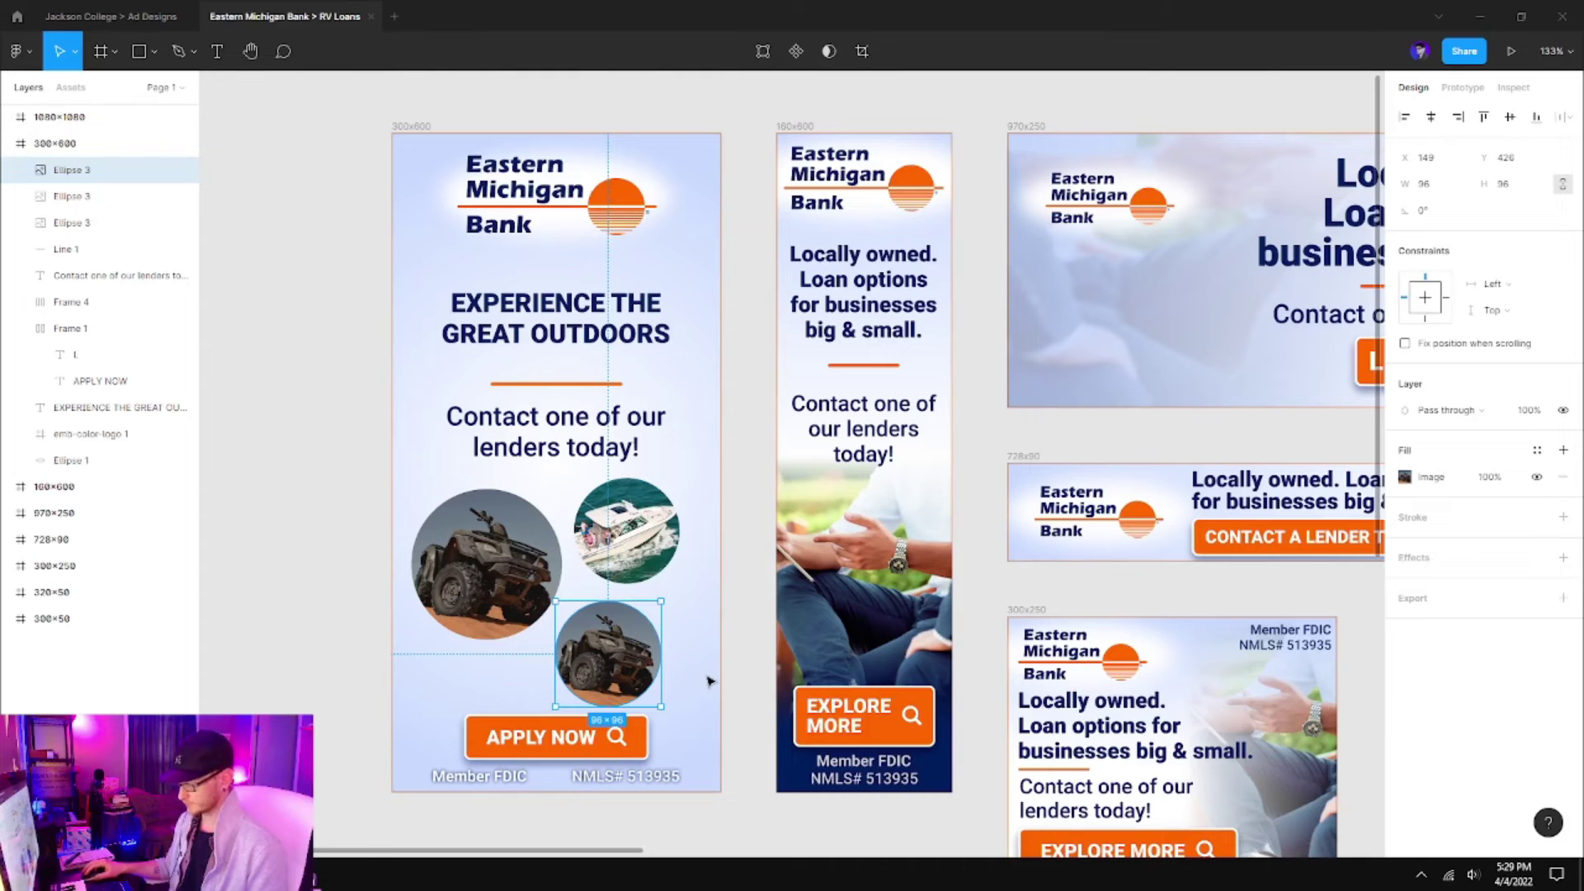
key(ctrl+v)
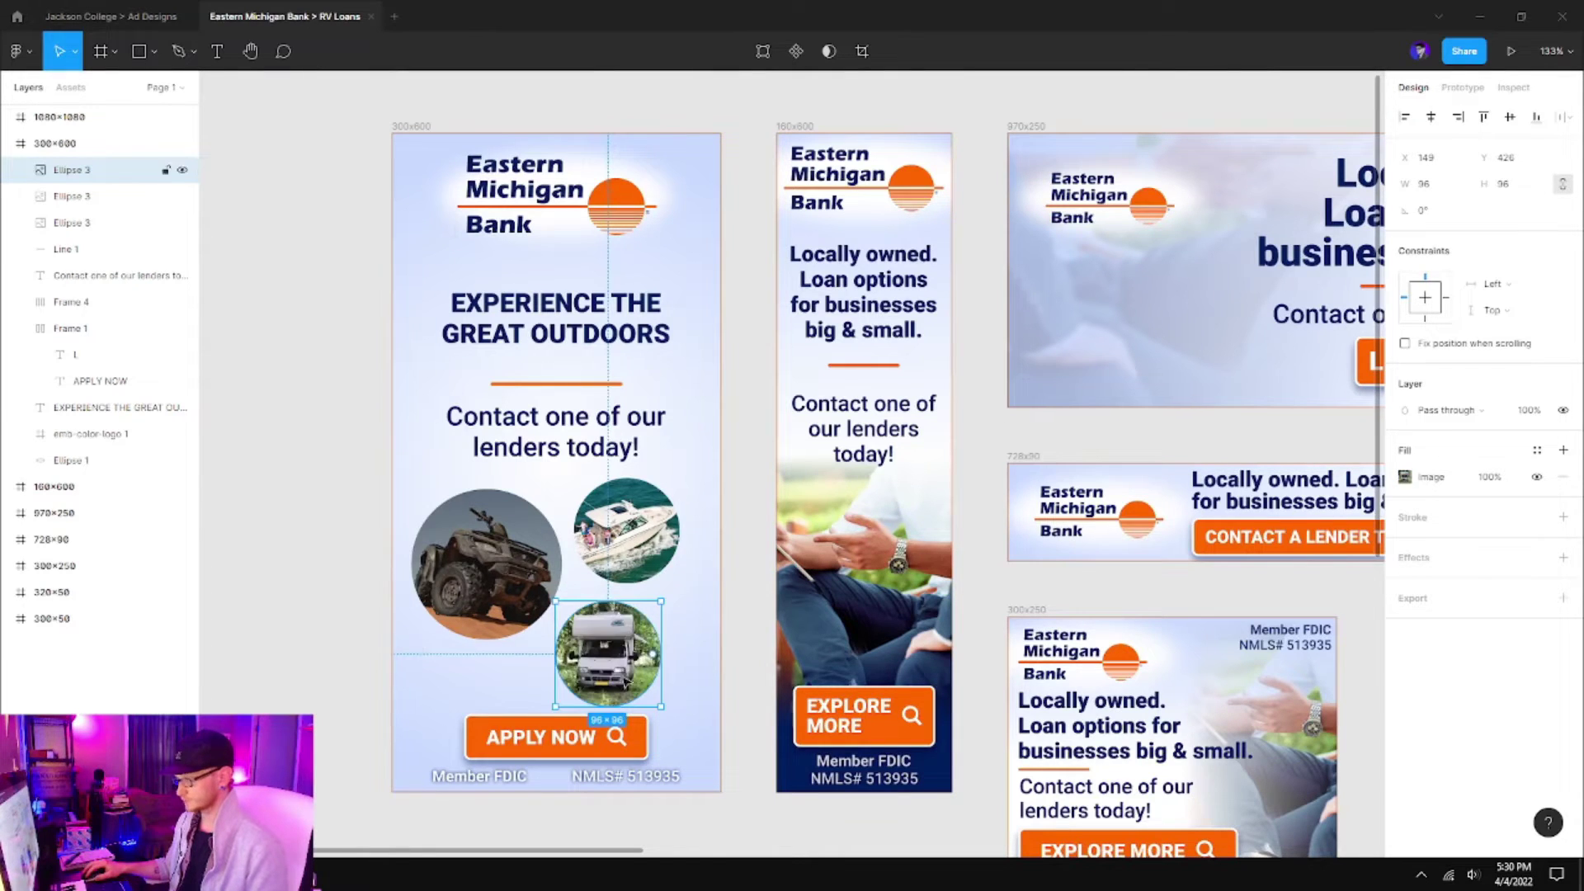
click(363, 641)
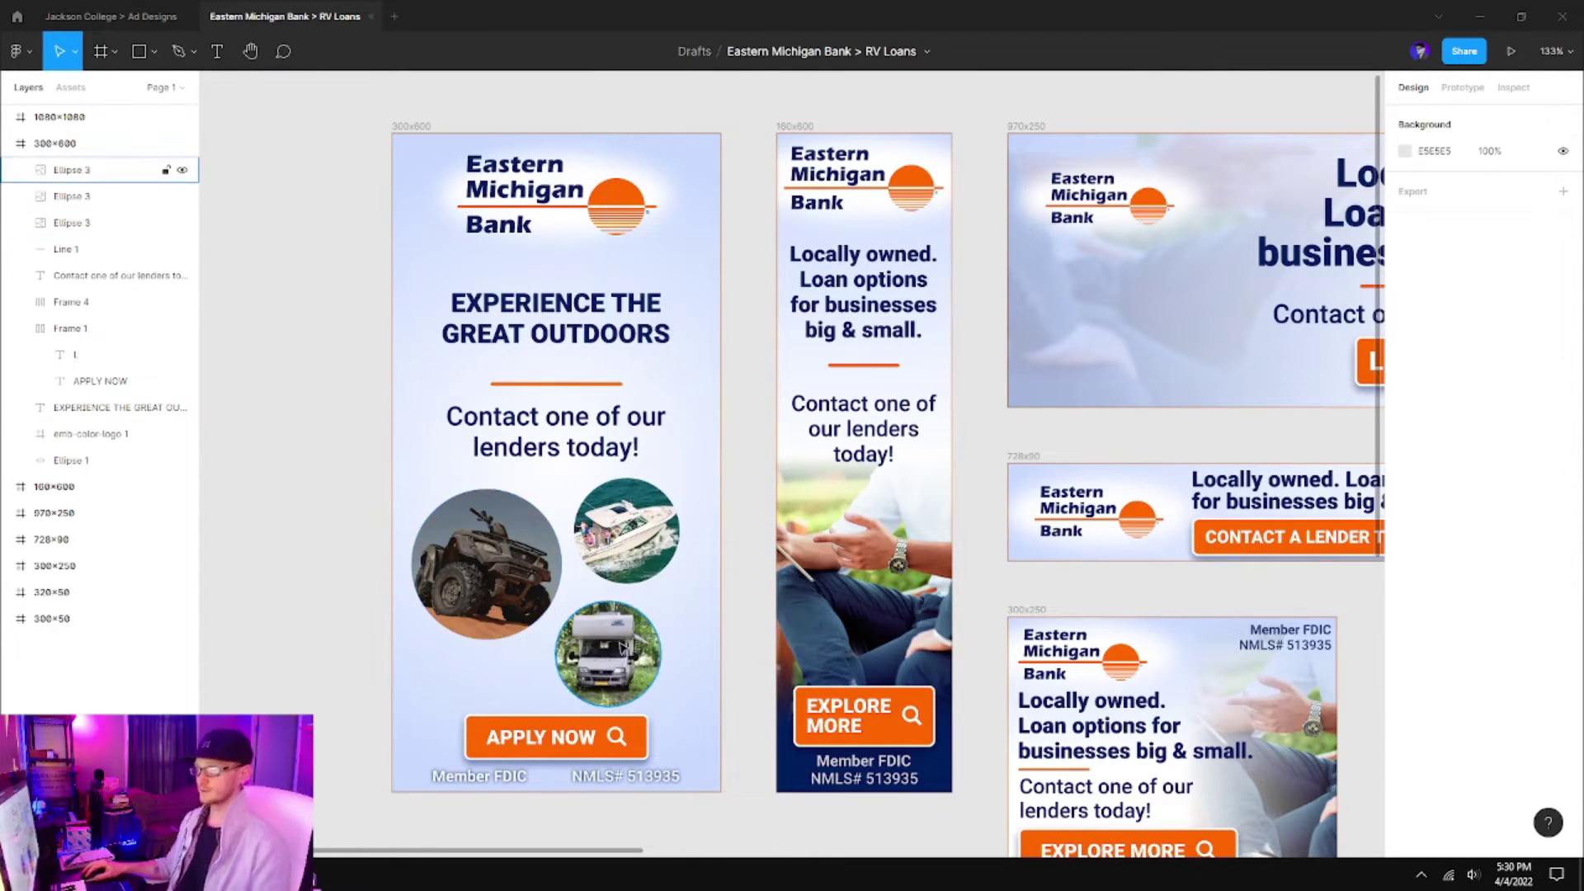
Enlarge the RV circle slightly and nudge it up toward the ATV circle
click(570, 688)
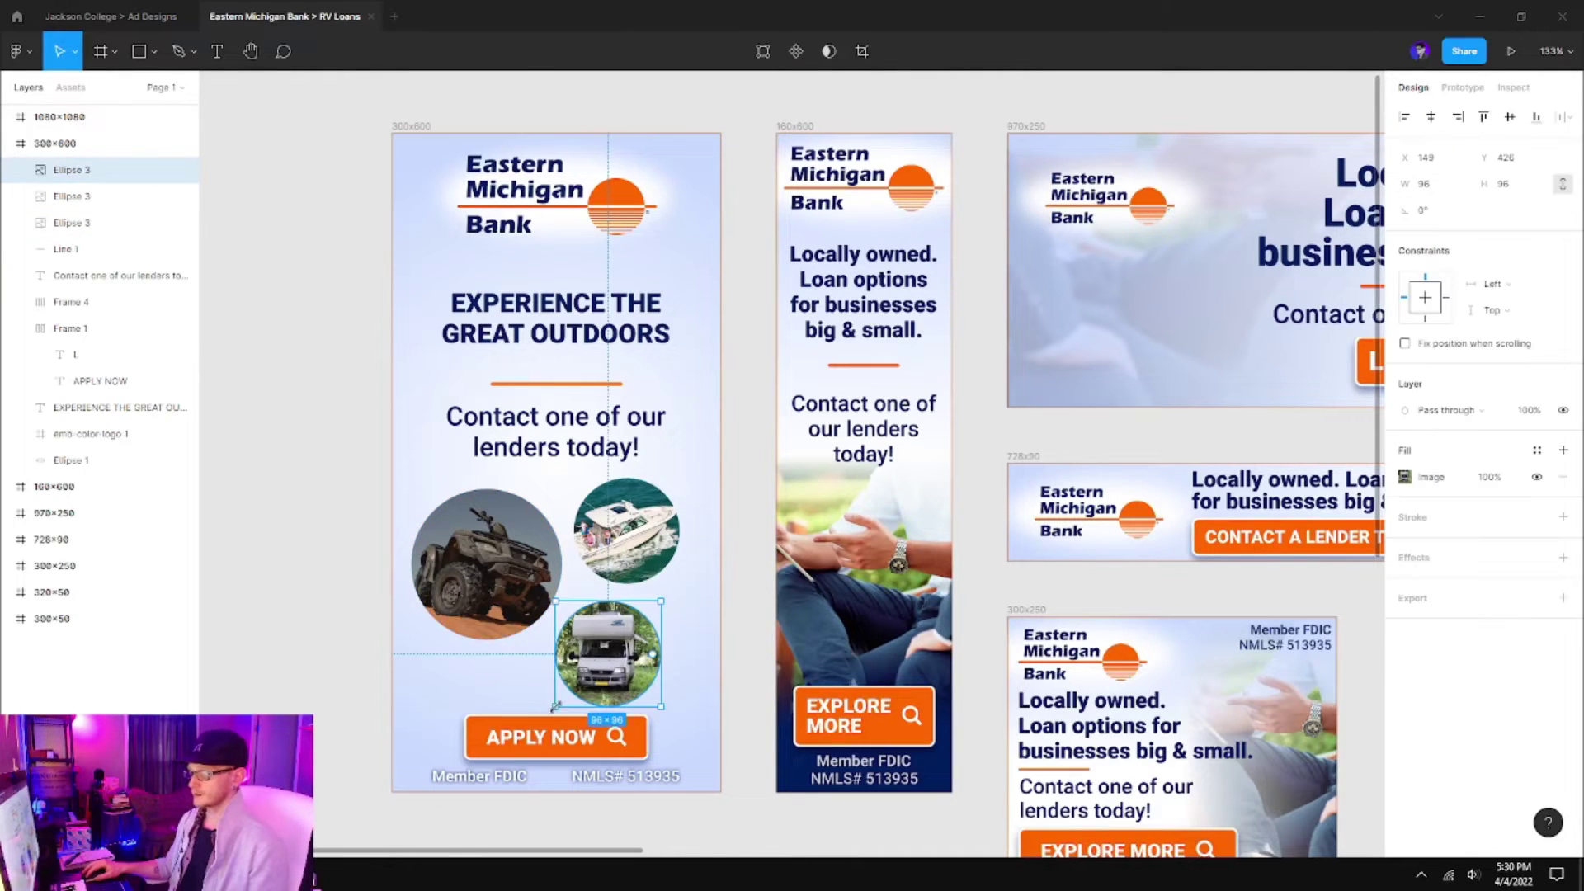
drag(556, 705, 538, 718)
drag(607, 669, 614, 666)
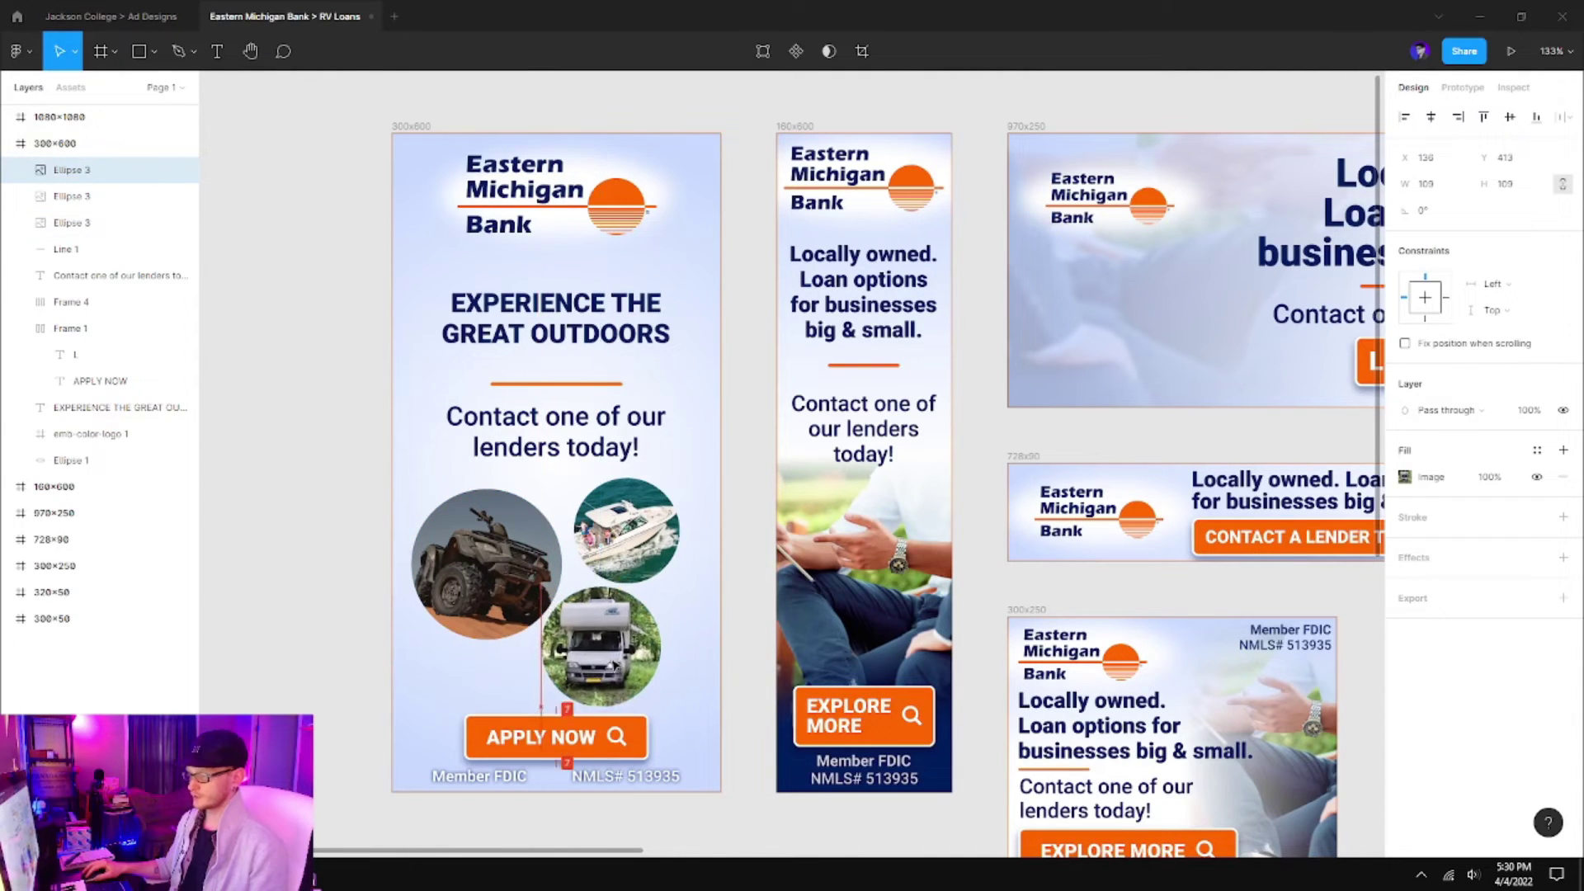
drag(545, 710, 559, 693)
click(625, 530)
Select all three photo circles and give them a white (FFFFFF) stroke
click(464, 606)
shift+click(582, 656)
shift+click(606, 551)
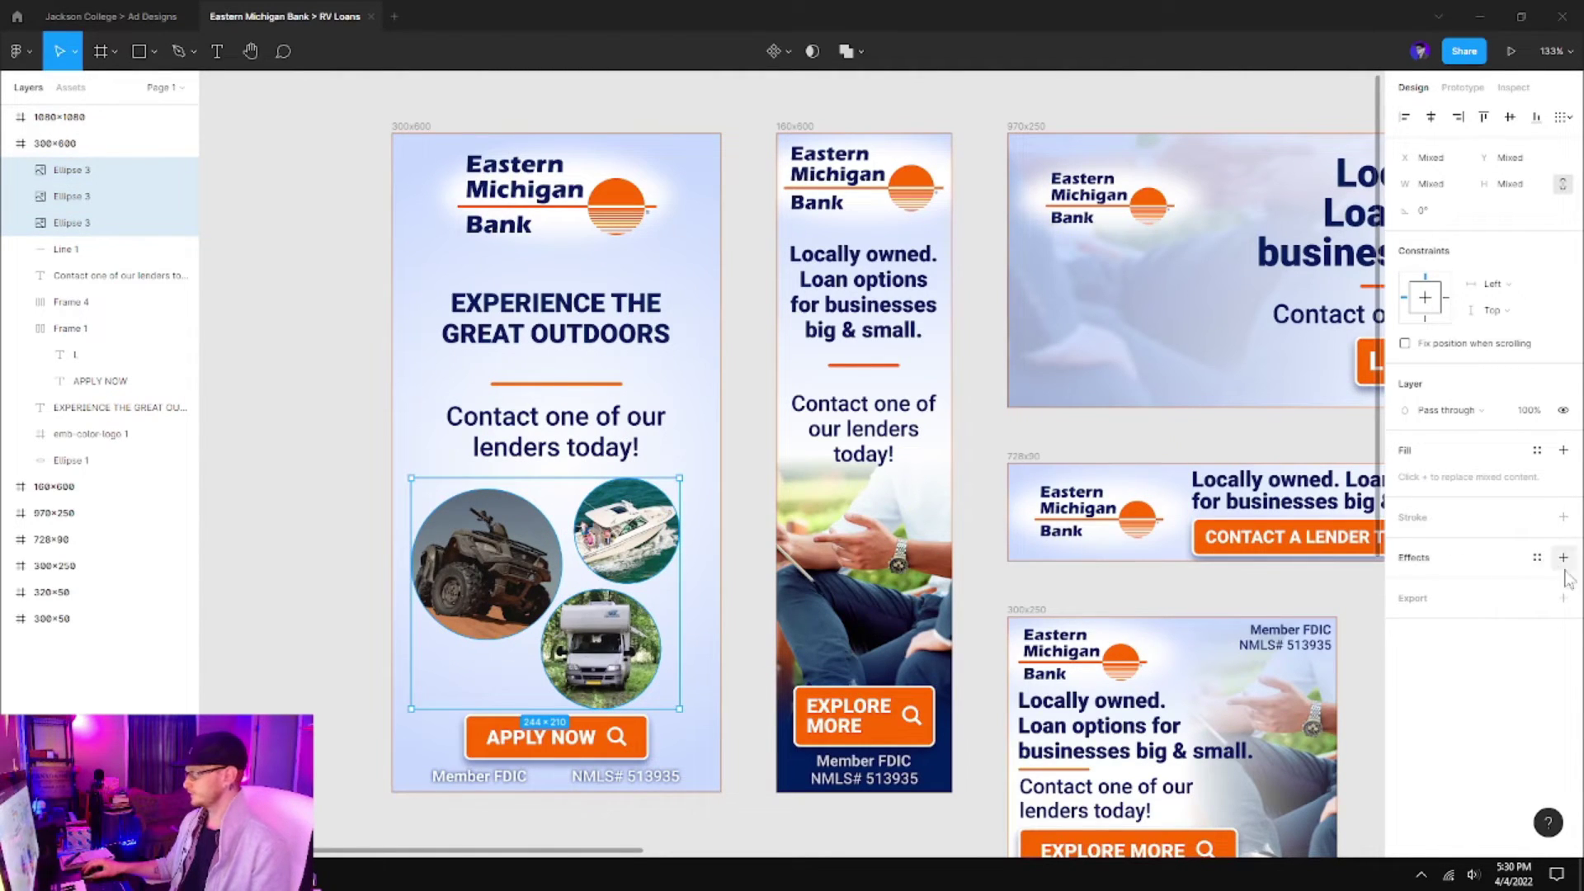
click(1562, 517)
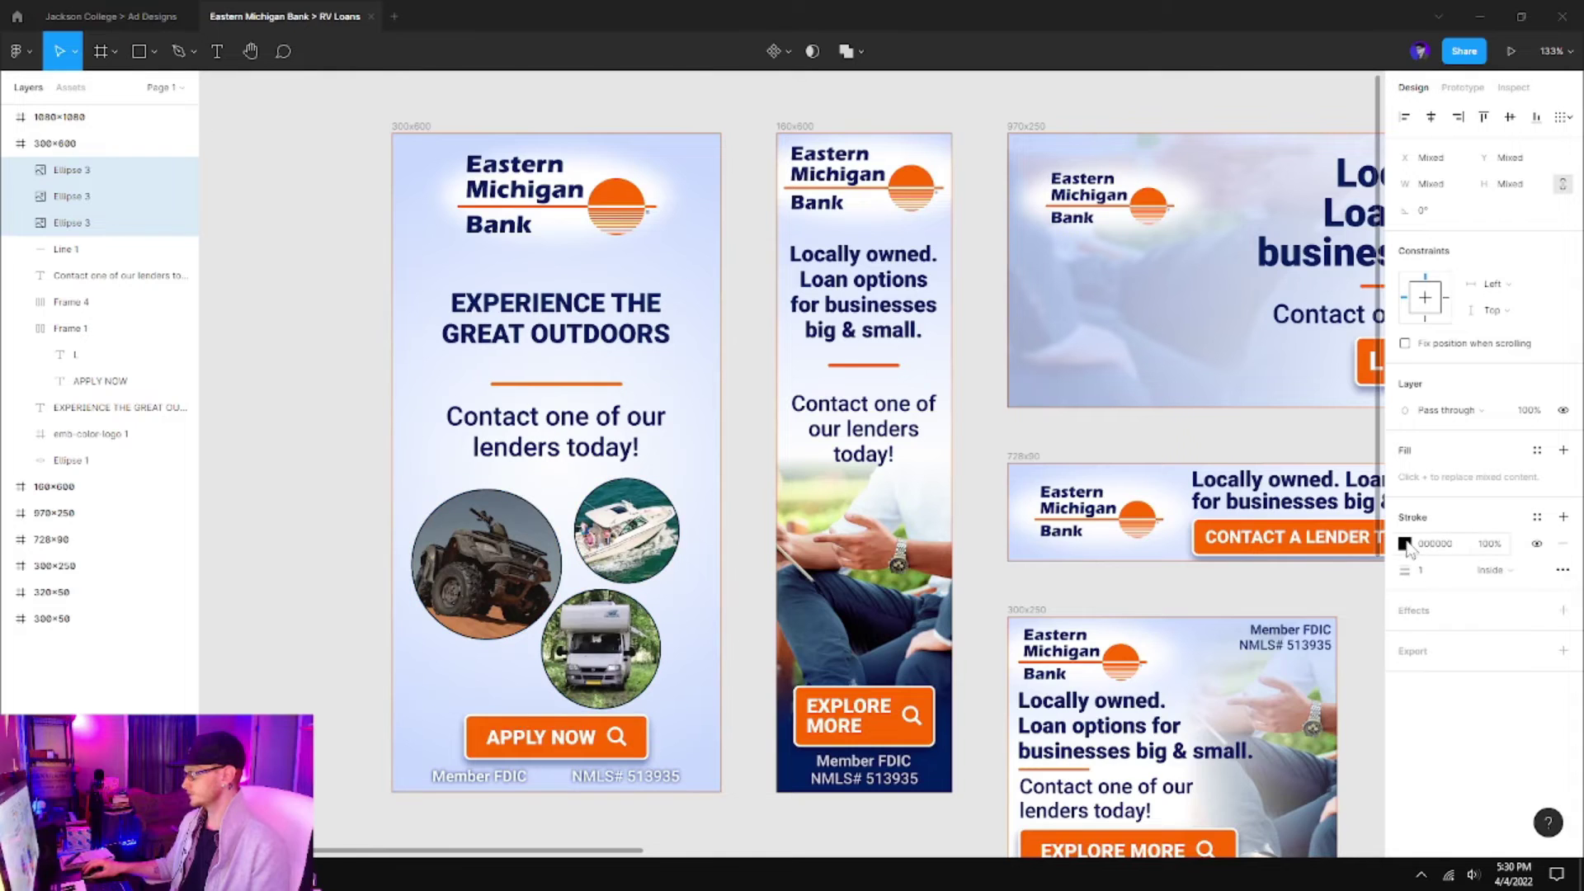
click(1407, 549)
click(1227, 778)
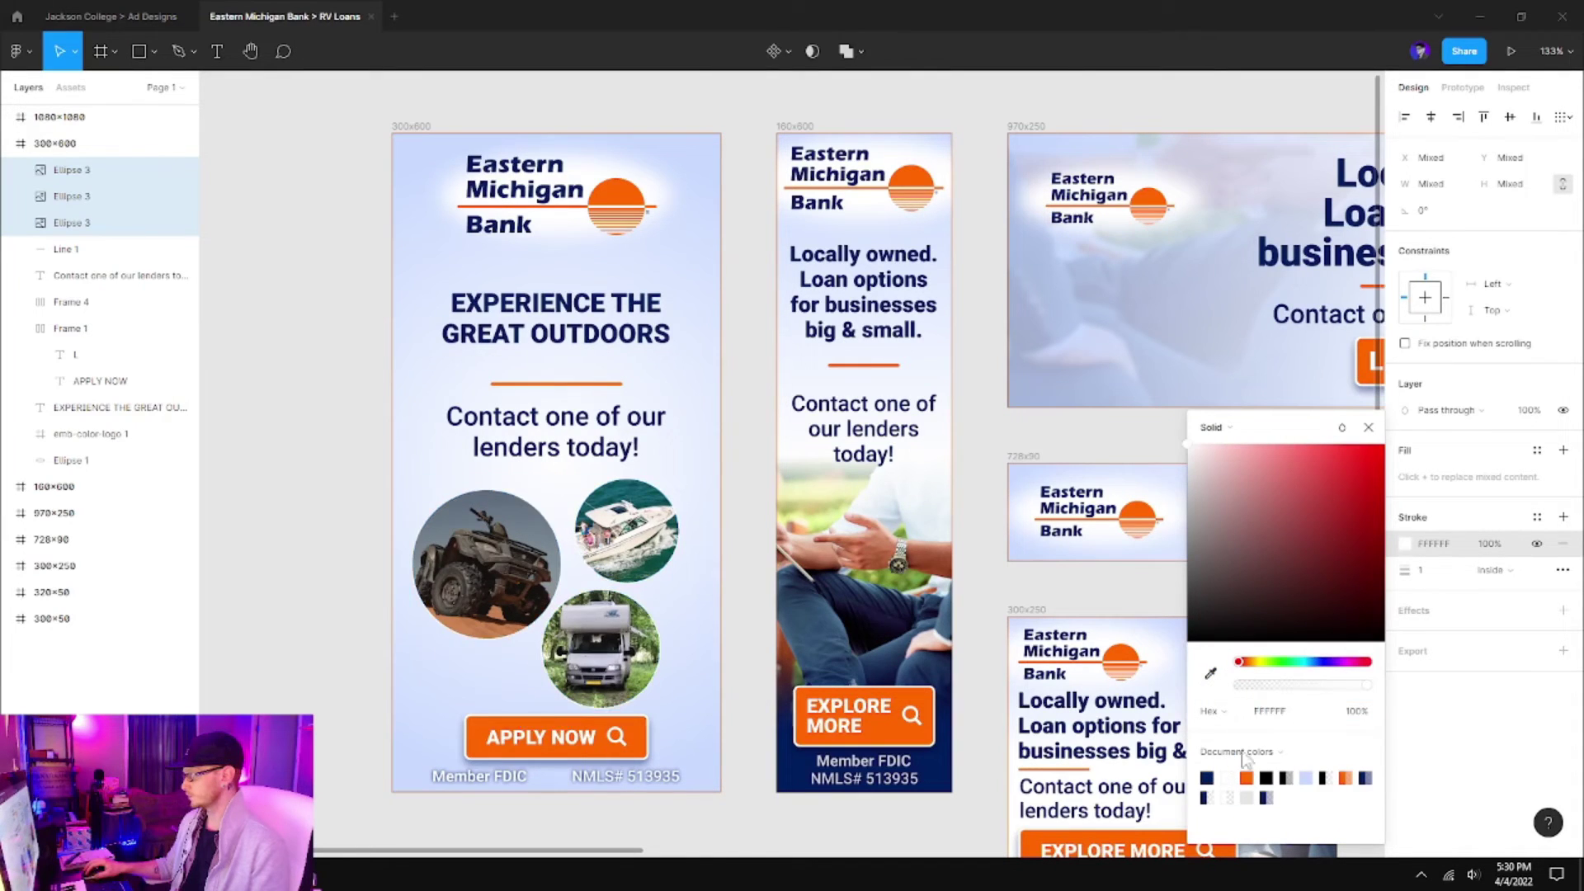
Set the white stroke weight to 6 on all three circles
click(1448, 573)
text(10)
key(Return)
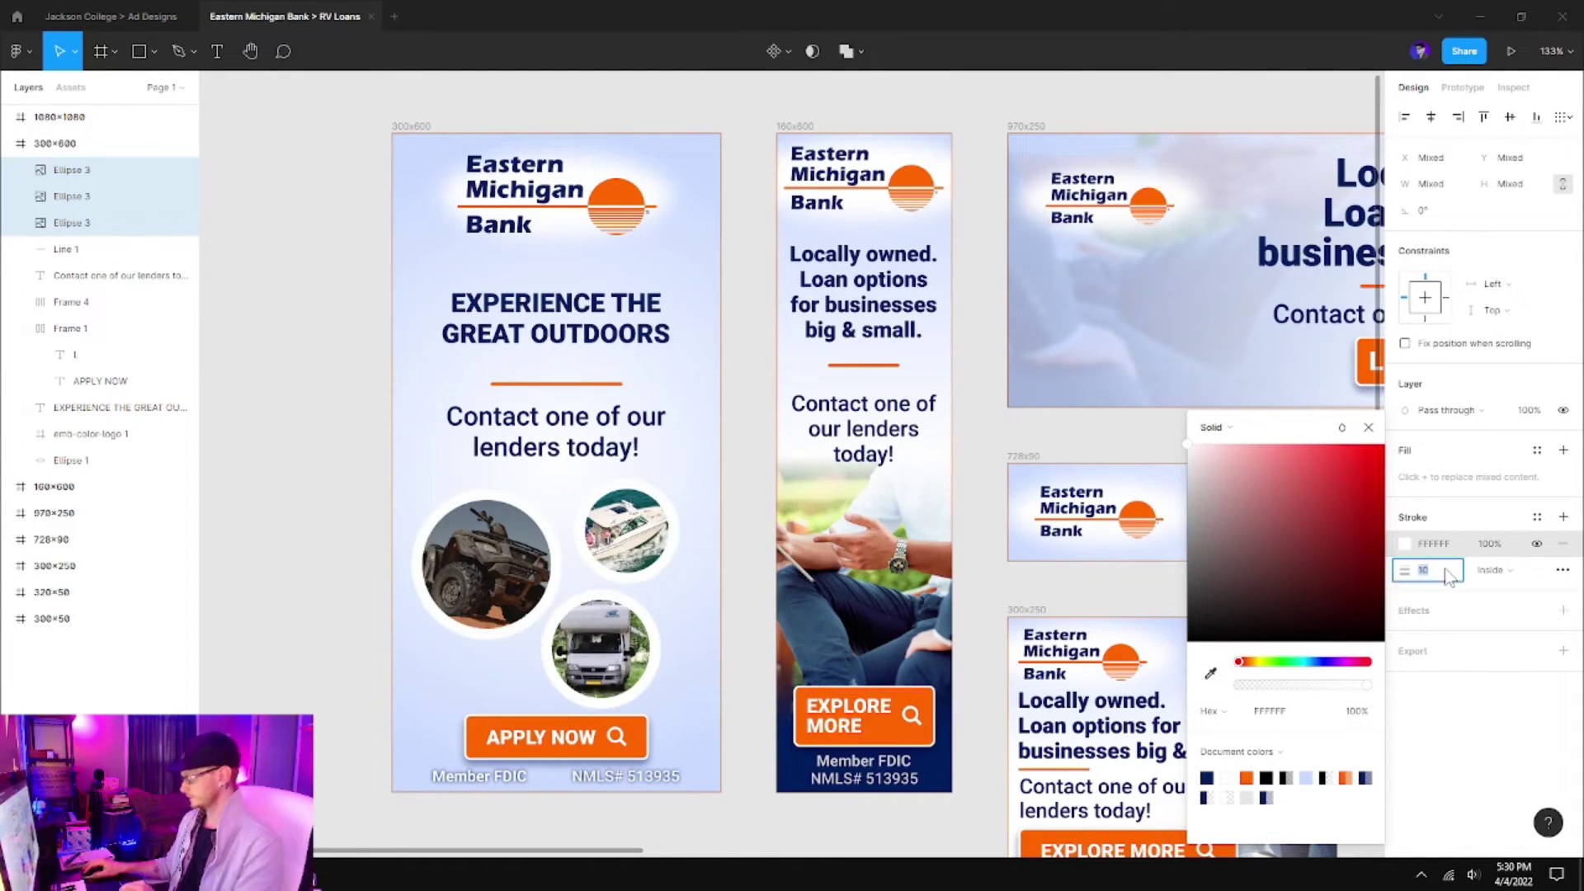
text(6)
key(Return)
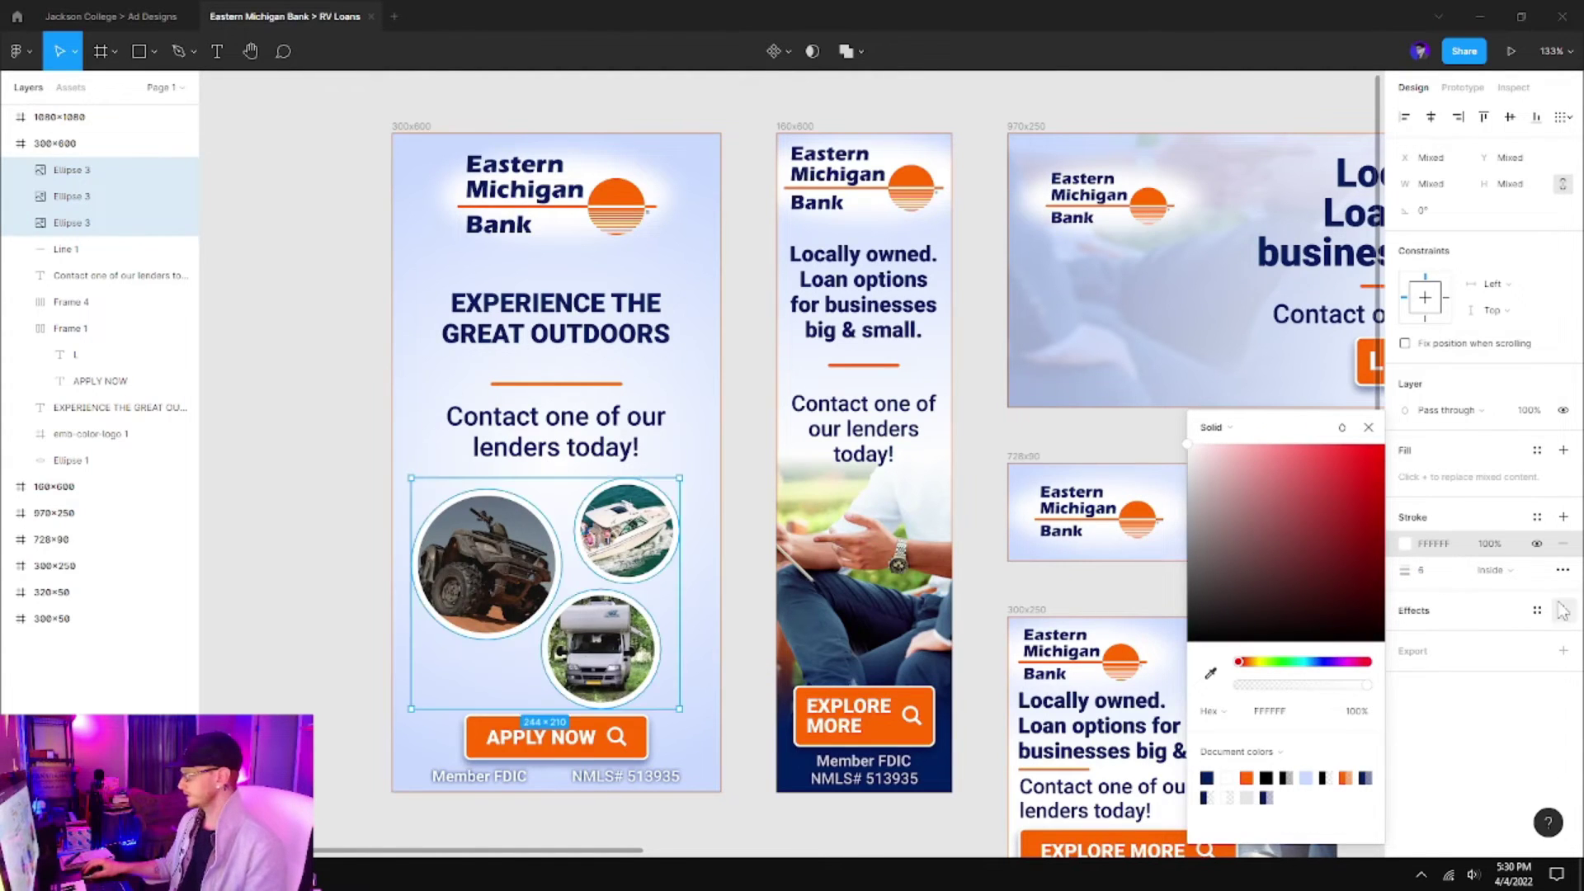
click(1563, 610)
Give the three circles a drop shadow with a vertical offset (Y) of 8
click(1405, 637)
click(1334, 678)
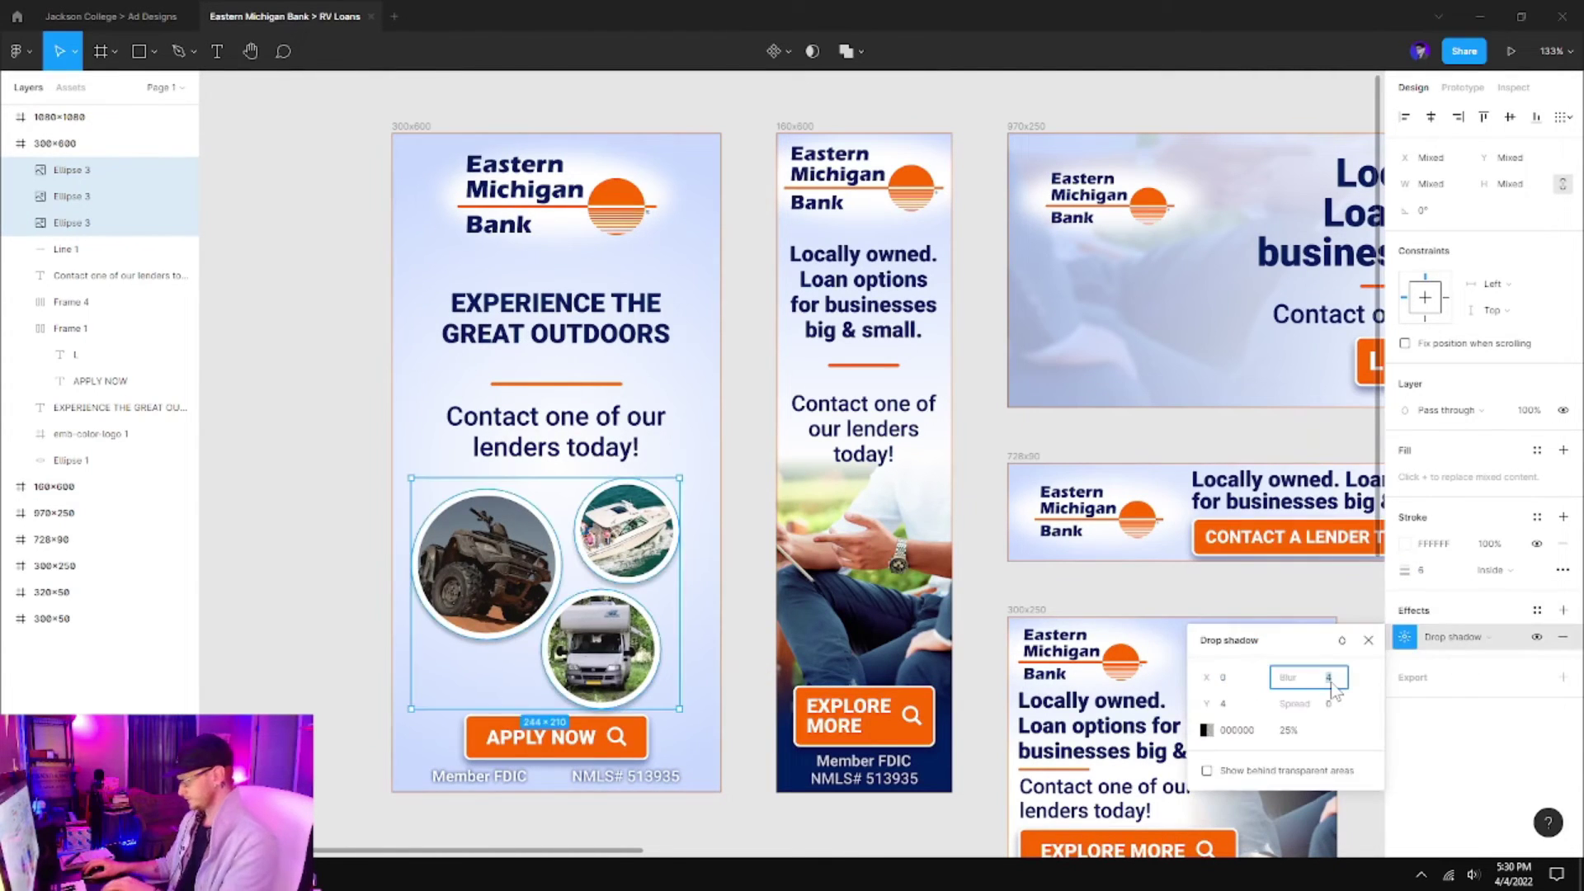
click(1225, 704)
text(8)
key(Return)
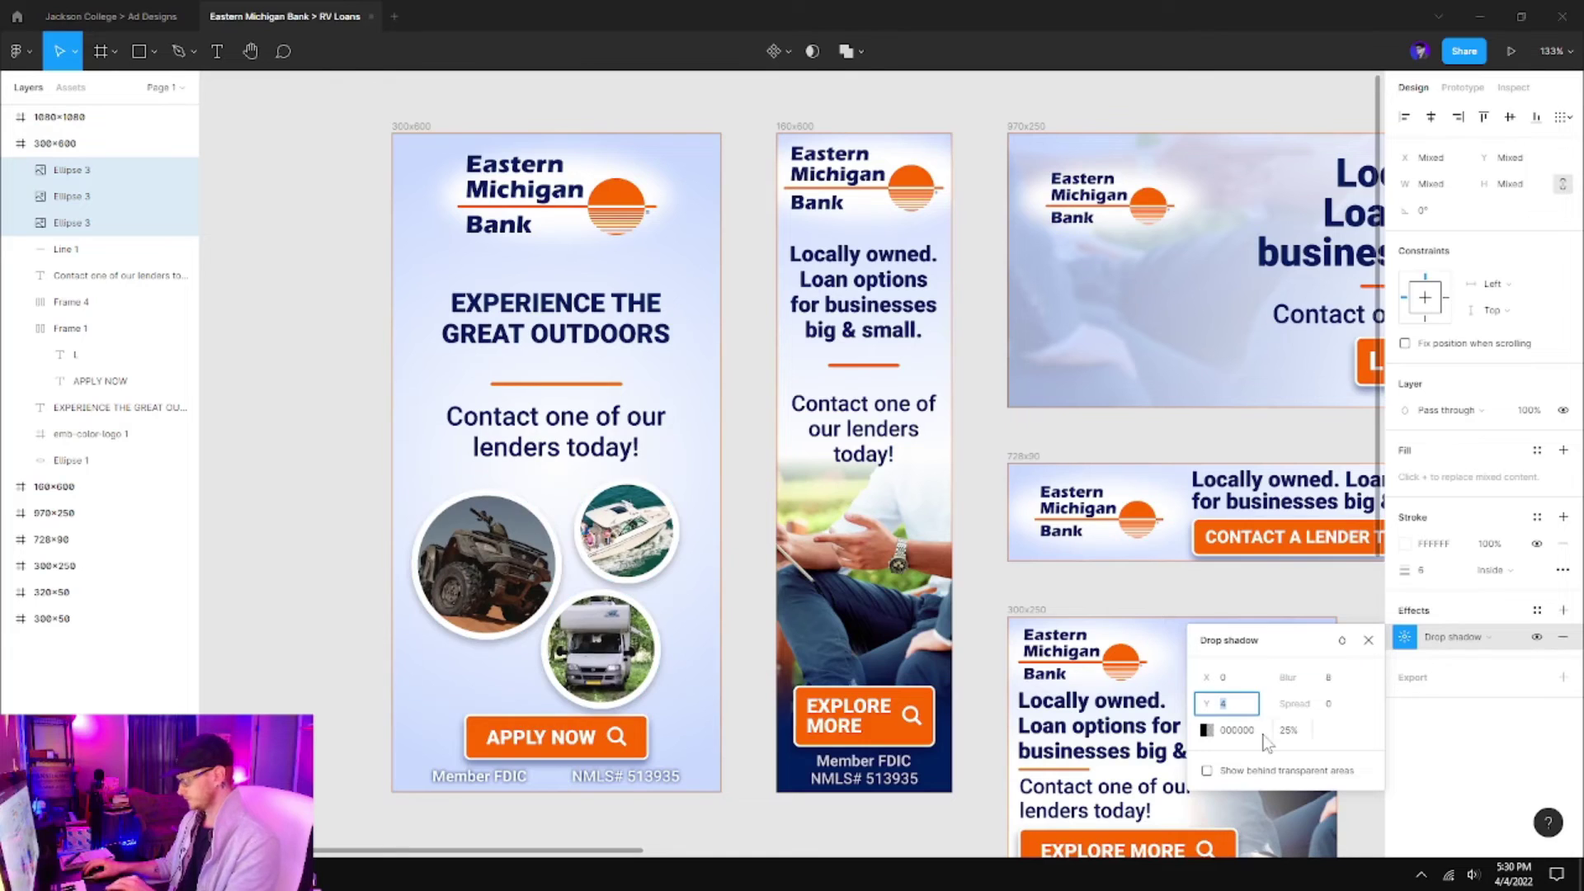